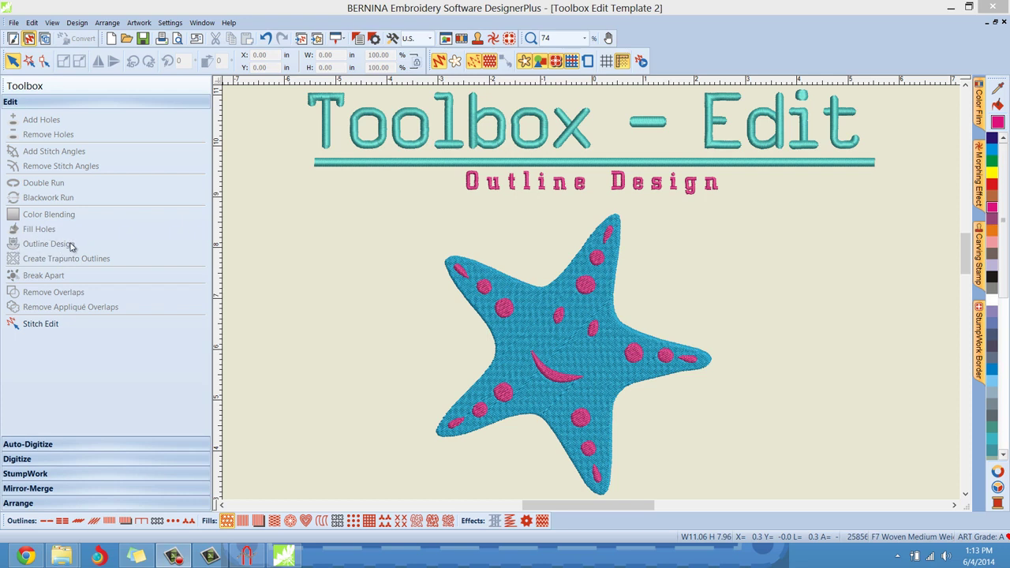
# Select the starfish and inspect its blue starfish and pink dots colour blocks.
pyautogui.click(539, 301)
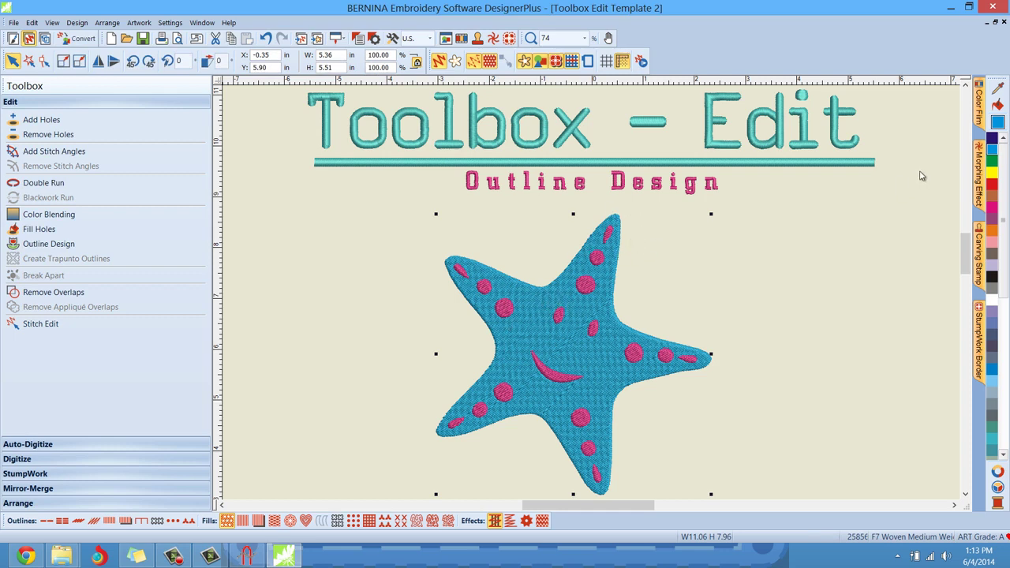
pyautogui.click(978, 117)
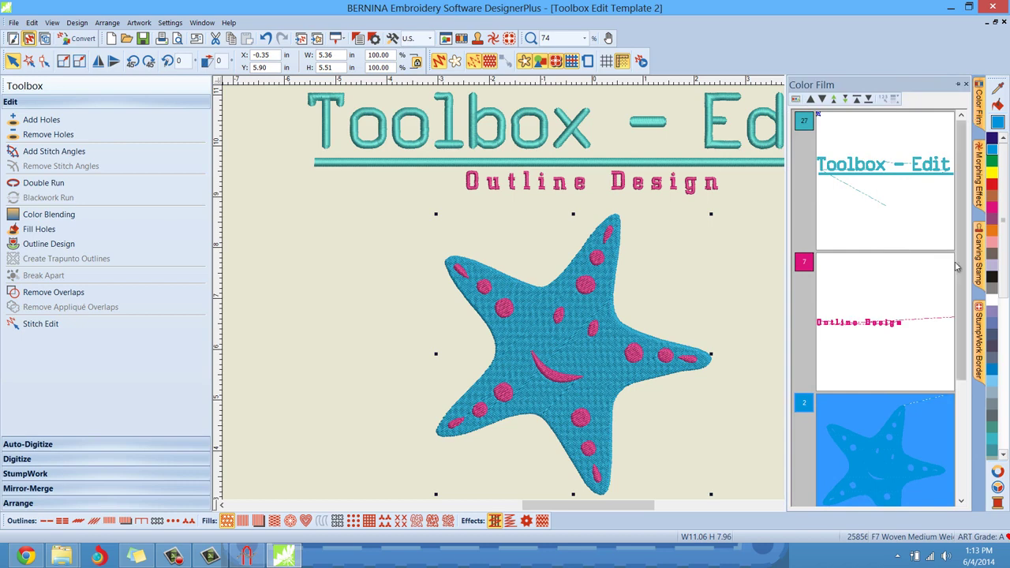
pyautogui.scroll(-2, 964, 335)
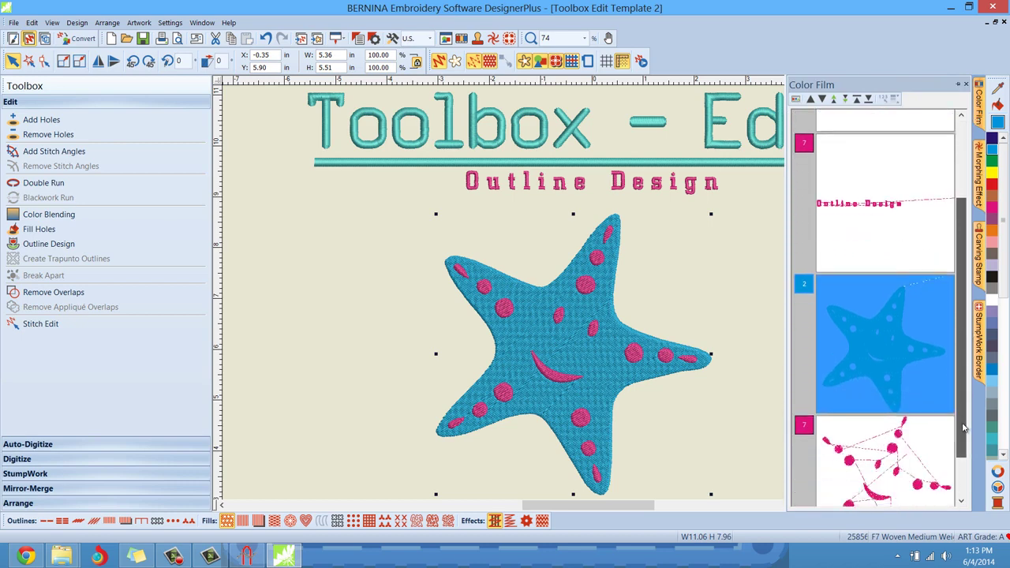
pyautogui.click(889, 423)
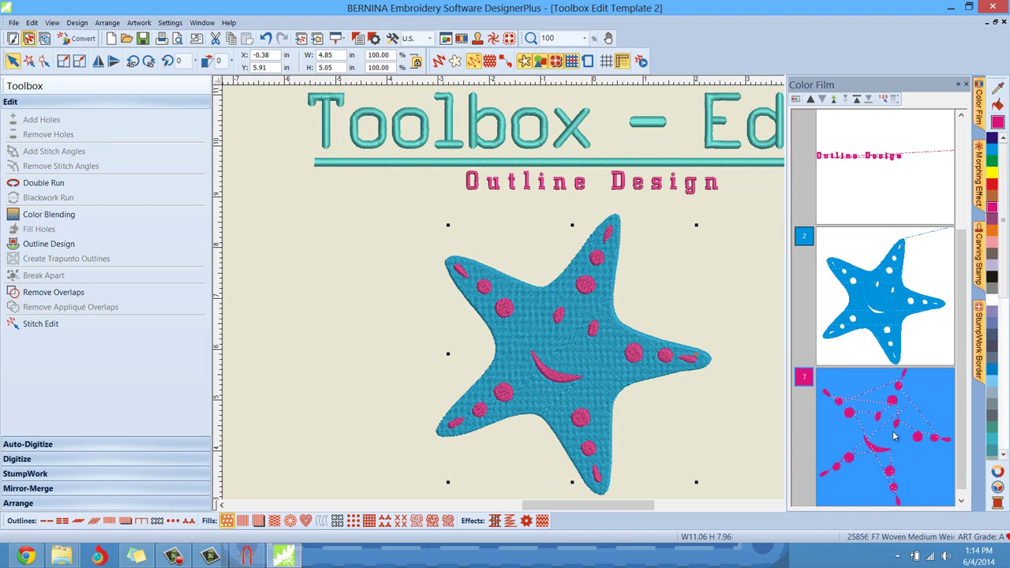
pyautogui.click(891, 316)
pyautogui.click(753, 258)
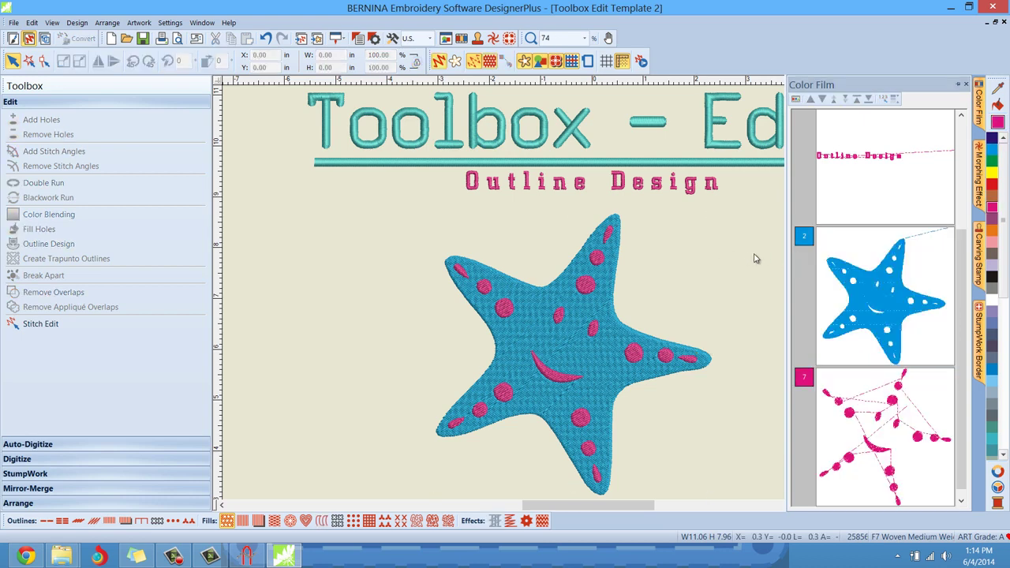
pyautogui.click(871, 421)
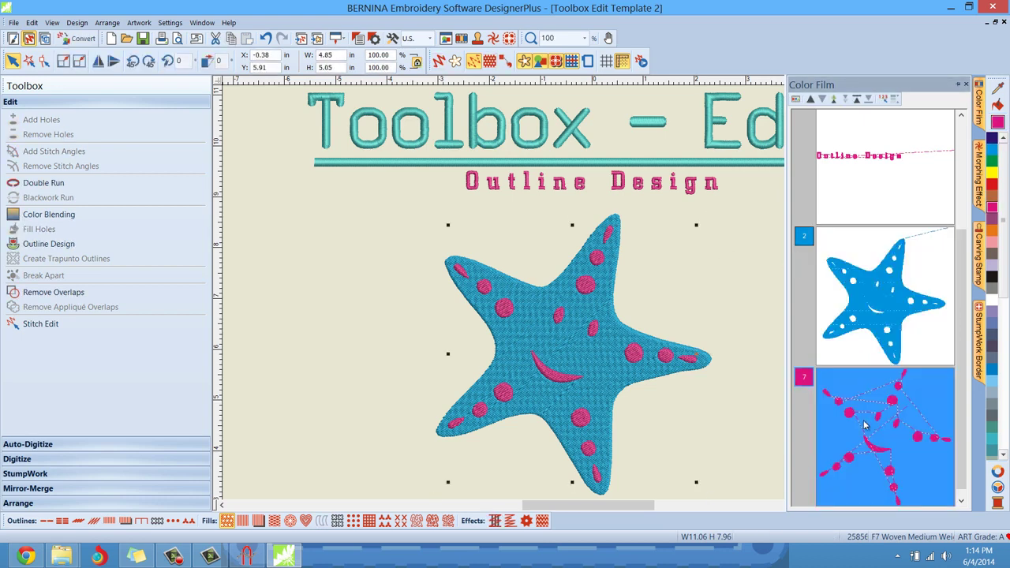
# Try selecting a single pink dot, then reselect the whole starfish design.
pyautogui.click(773, 281)
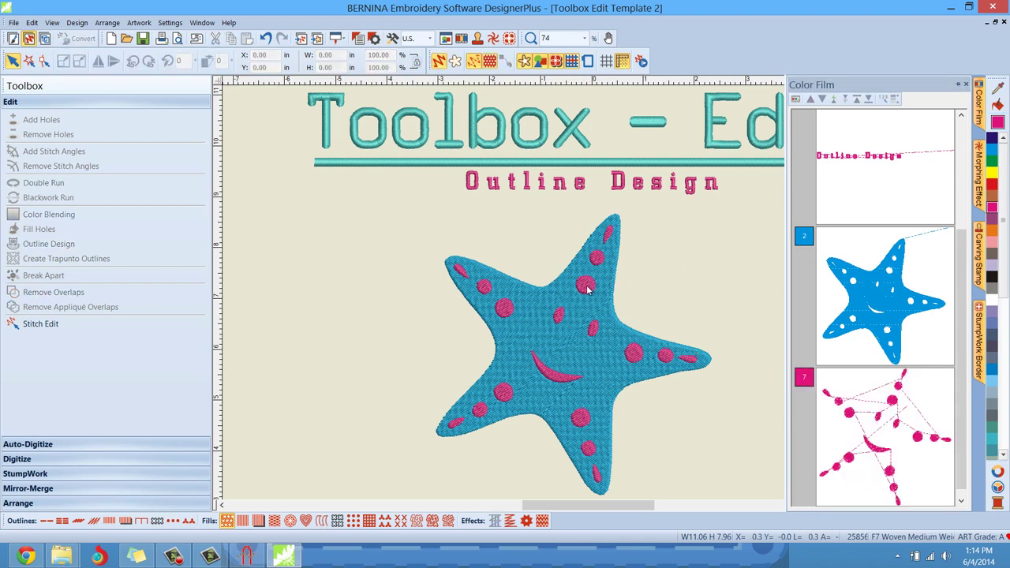
pyautogui.click(597, 258)
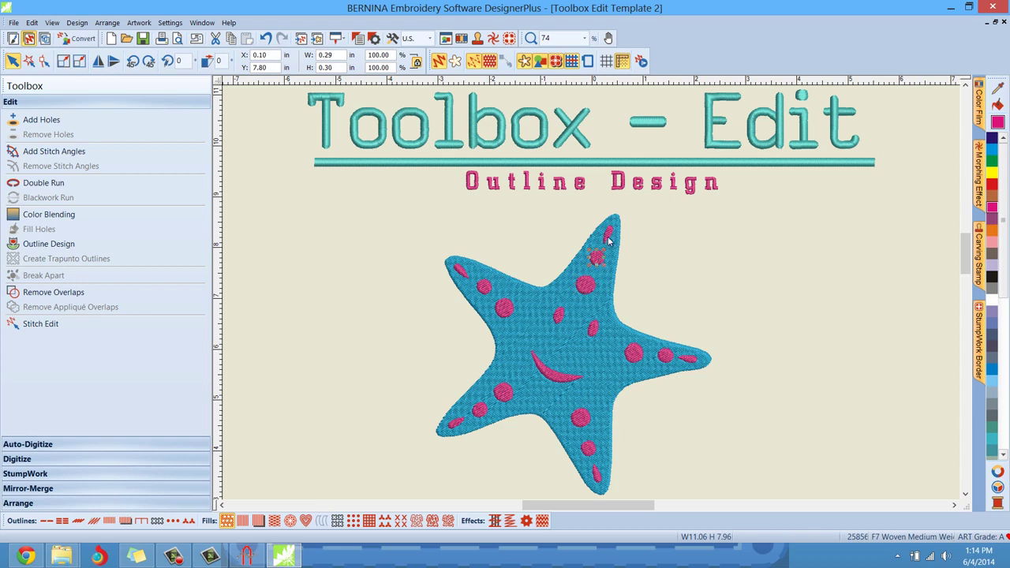
pyautogui.click(676, 276)
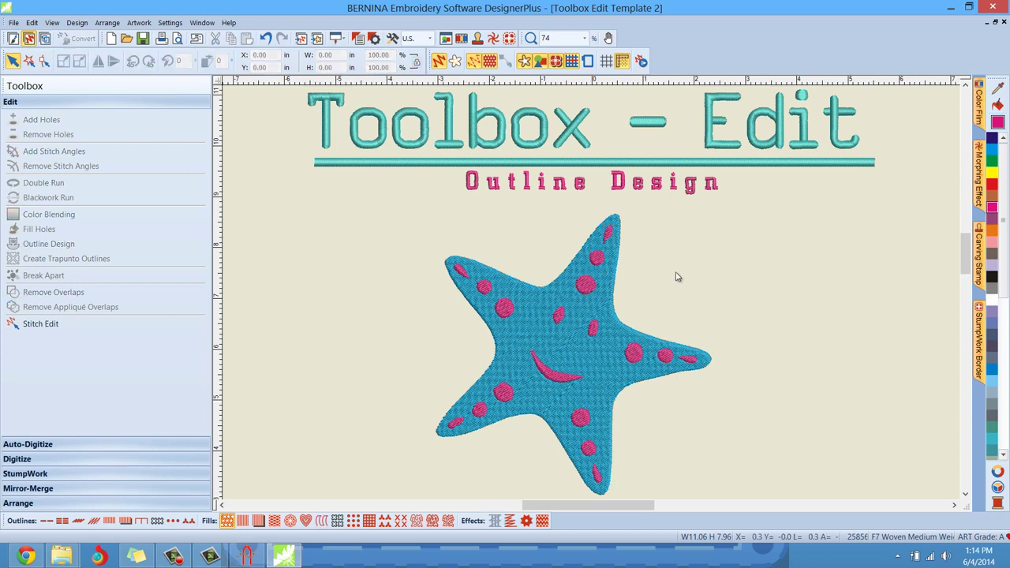
pyautogui.click(535, 300)
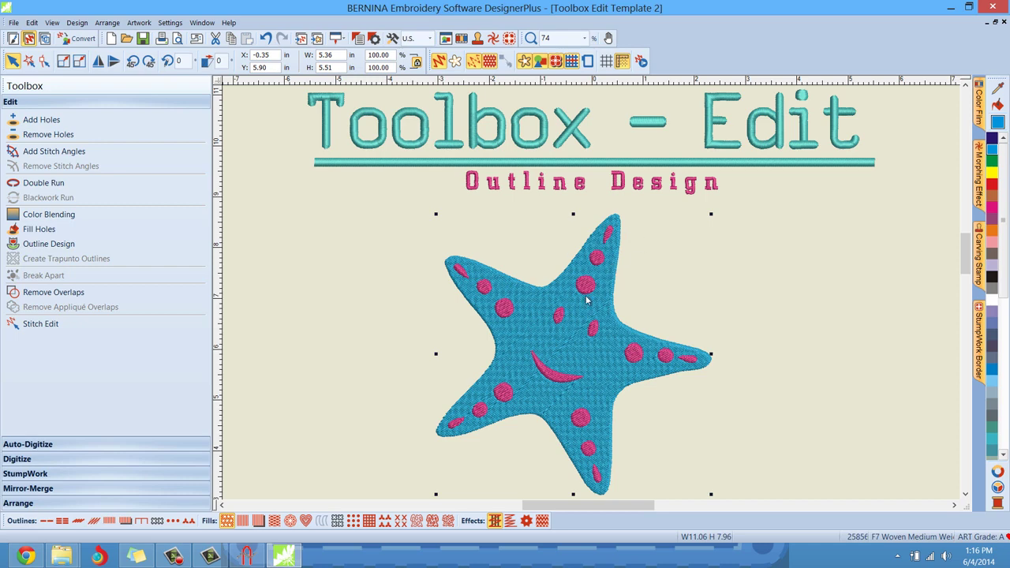
pyautogui.scroll(2, 588, 300)
pyautogui.scroll(1, 588, 300)
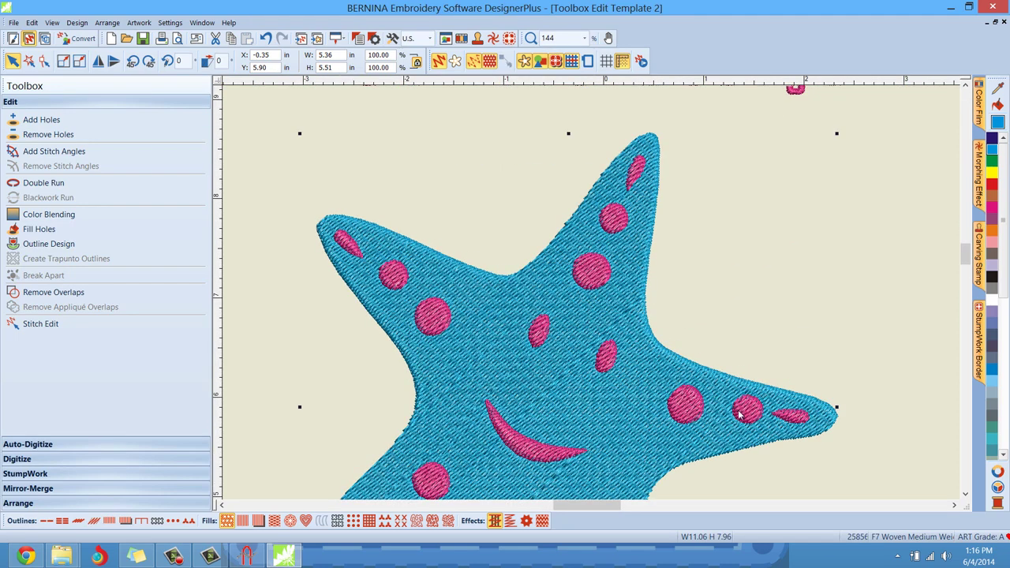
pyautogui.scroll(-4, 681, 323)
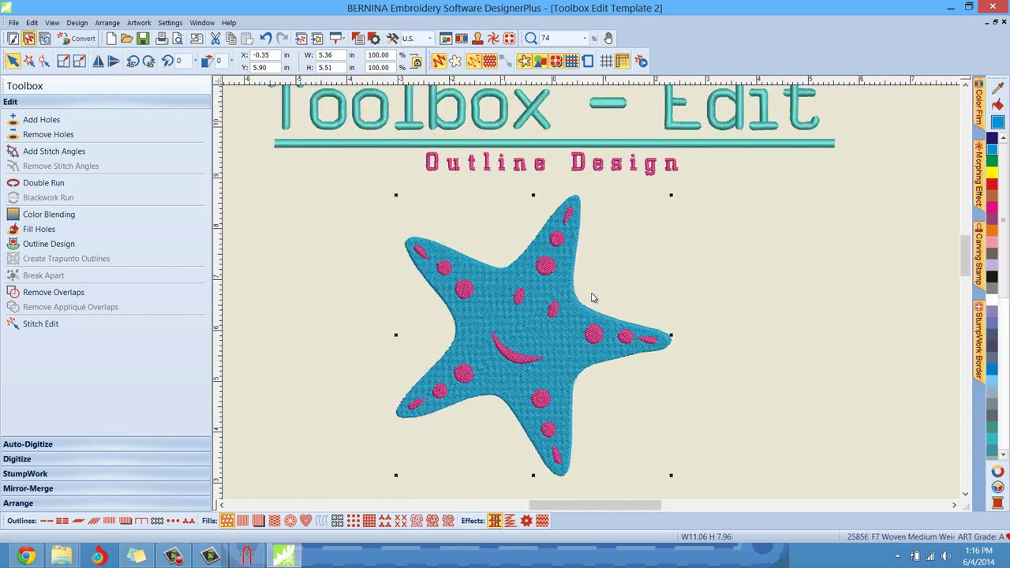
pyautogui.scroll(2, 592, 297)
pyautogui.scroll(-1, 593, 299)
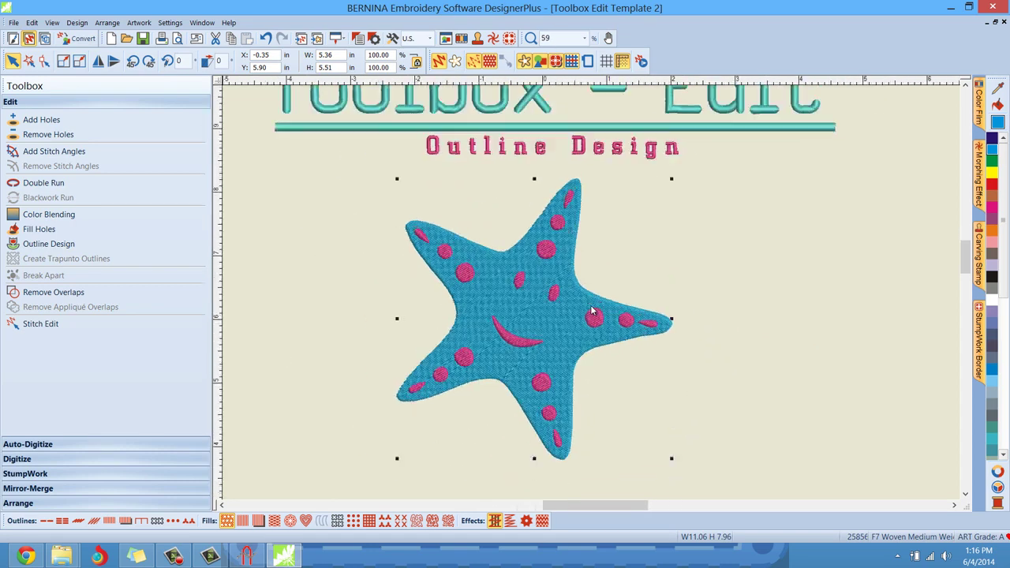
pyautogui.scroll(1, 592, 308)
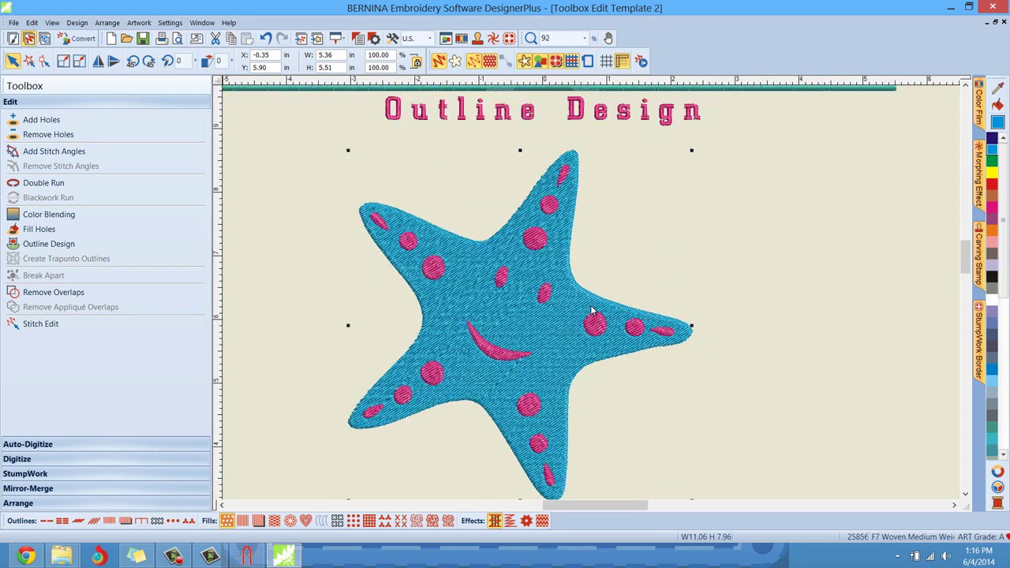
# Open Outline Design for the starfish, move it aside and browse the thread colours.
pyautogui.click(84, 246)
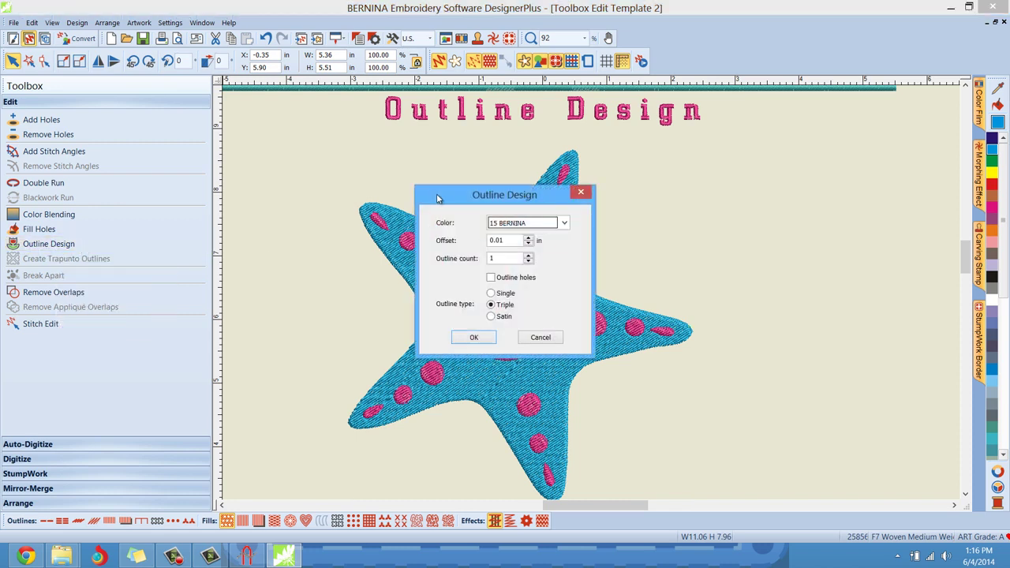
pyautogui.moveTo(439, 198); pyautogui.dragTo(689, 154)
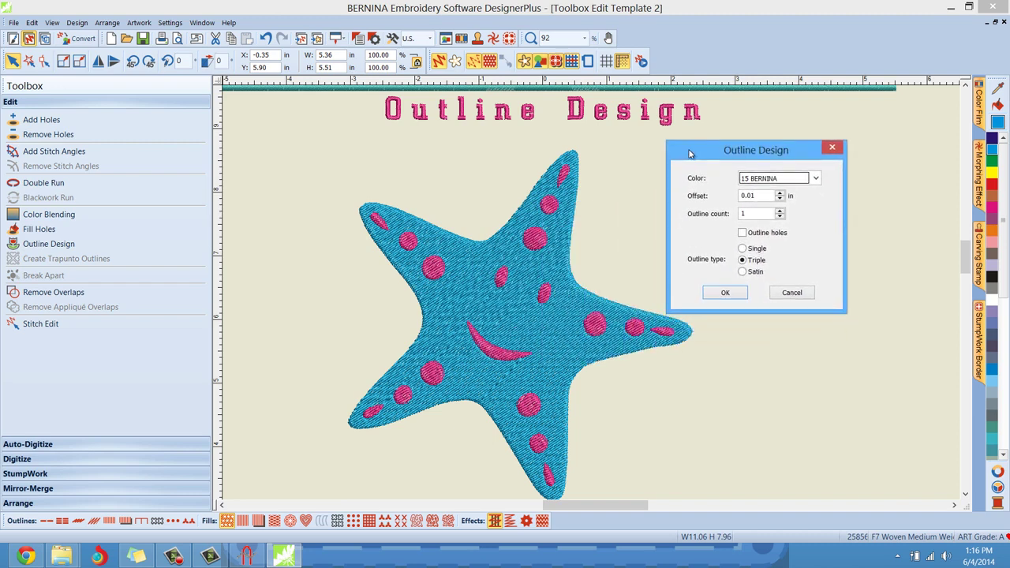
pyautogui.click(762, 180)
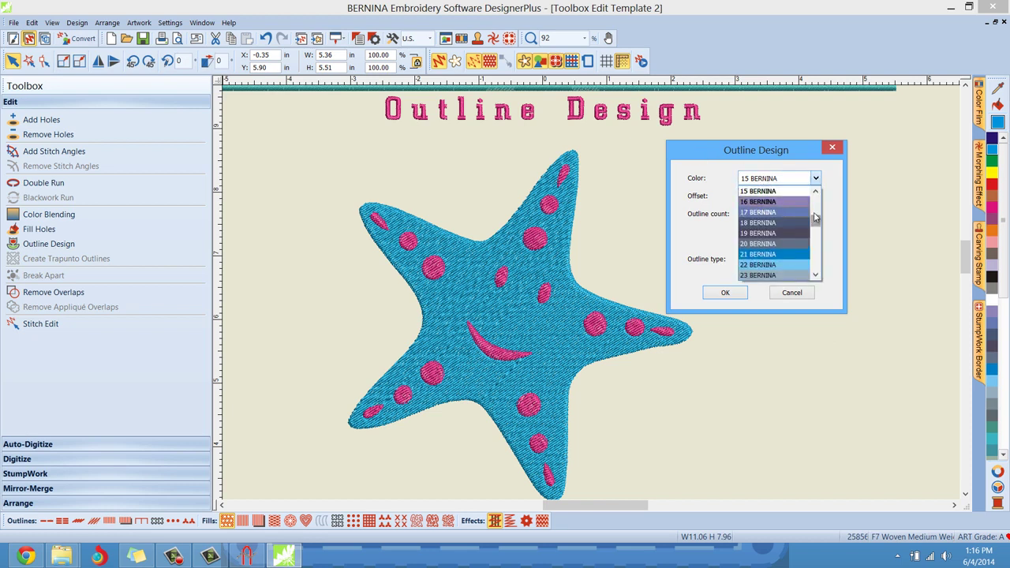
pyautogui.moveTo(816, 221); pyautogui.dragTo(816, 199)
pyautogui.click(785, 181)
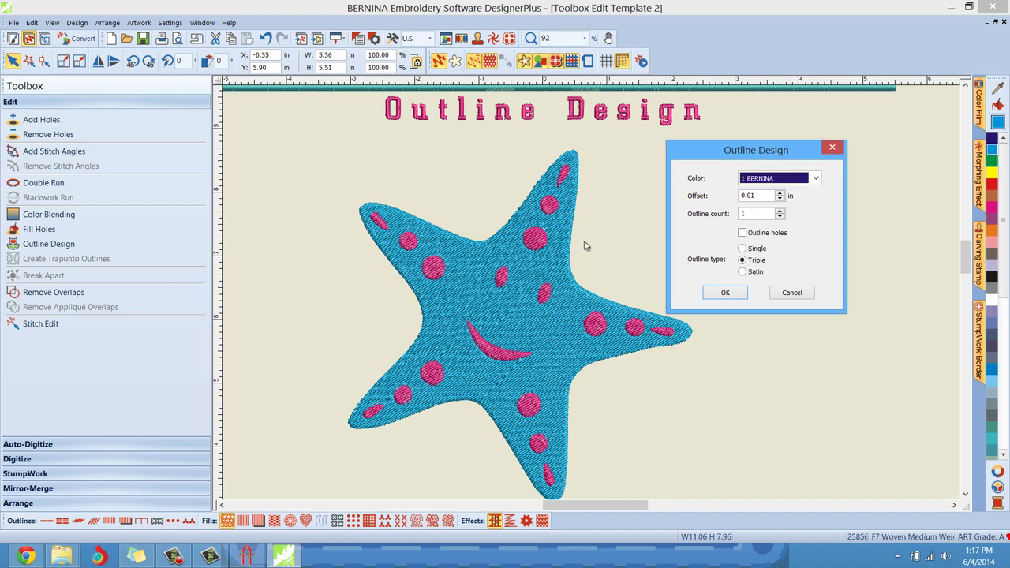
# Try green 3 BERNINA, revert the outline colour to 15 BERNINA, and begin editing the offset.
pyautogui.press('3')
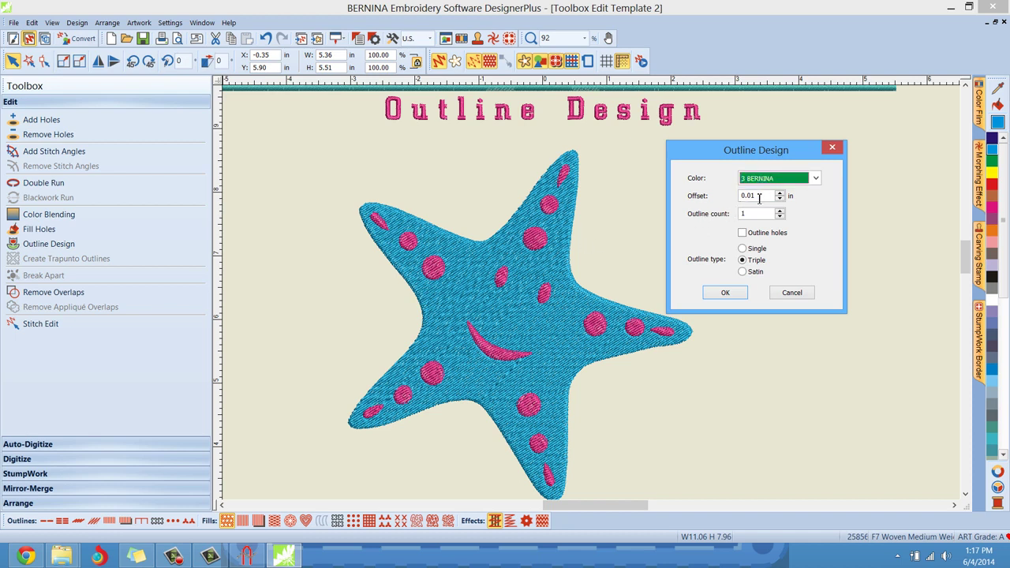
pyautogui.click(815, 178)
pyautogui.scroll(2, 816, 202)
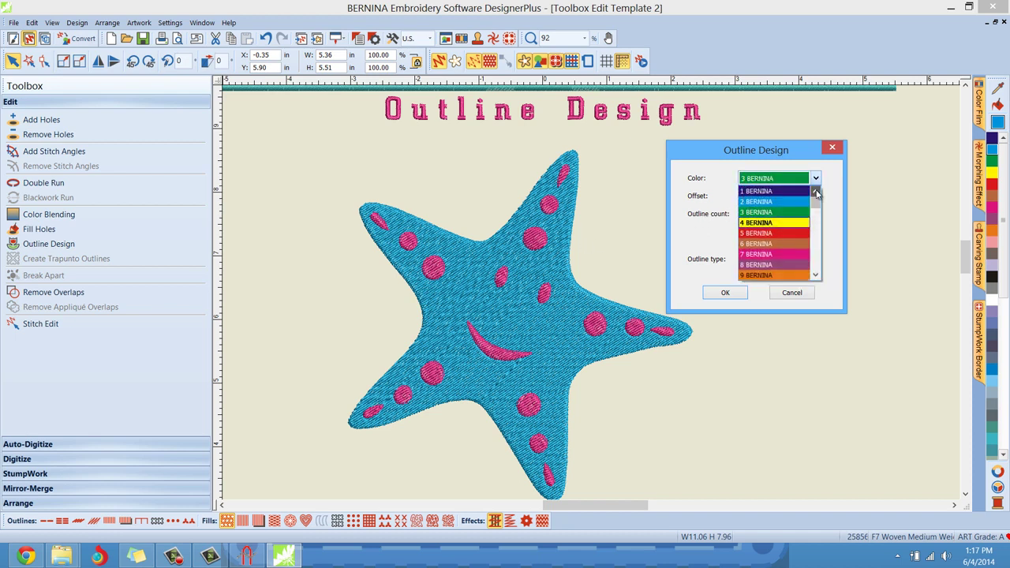
pyautogui.moveTo(815, 204); pyautogui.dragTo(816, 216)
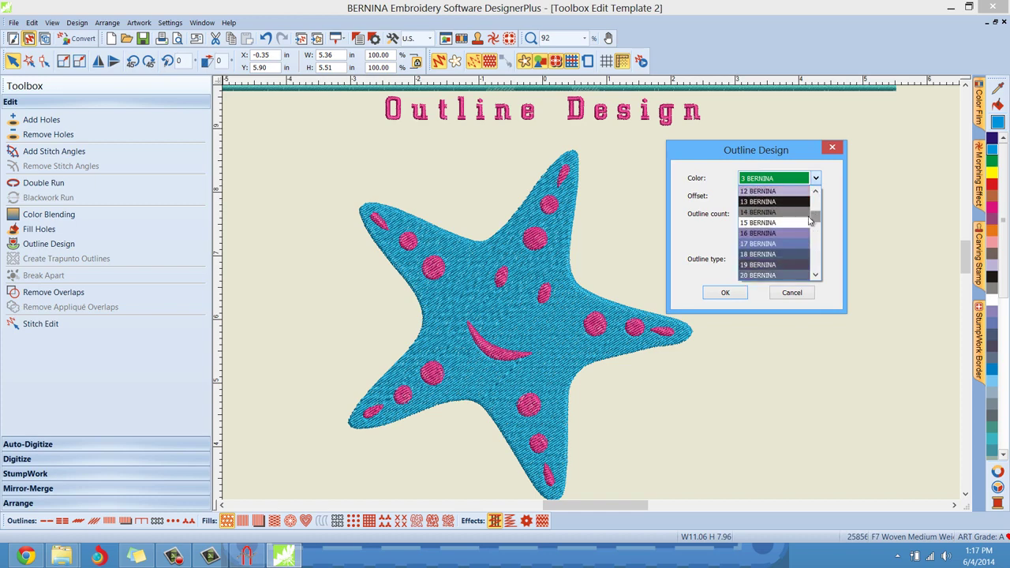
pyautogui.click(806, 224)
pyautogui.click(754, 197)
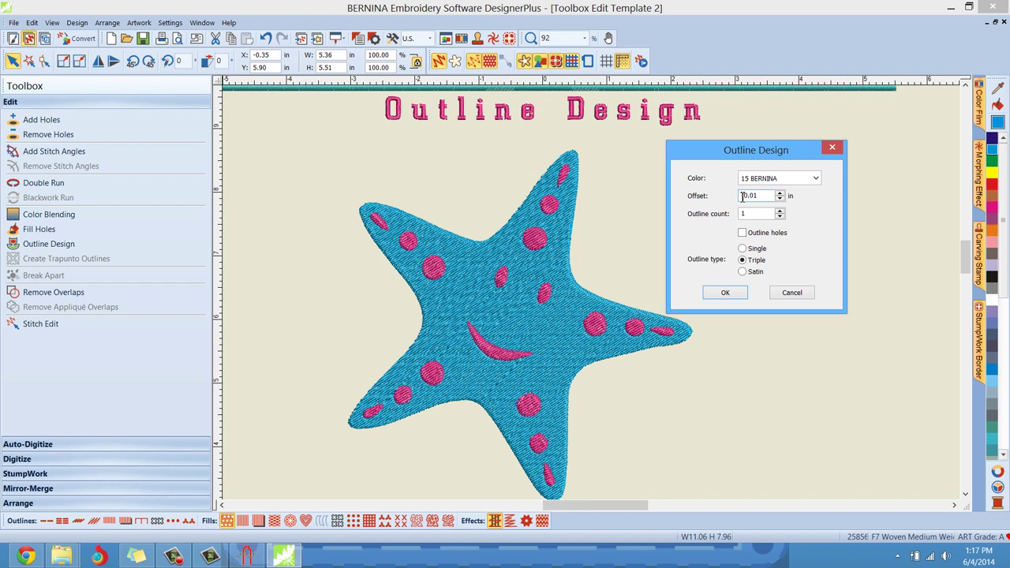
pyautogui.write('-')
pyautogui.click(767, 202)
pyautogui.press('Home')
pyautogui.press('Delete')
pyautogui.click(780, 211)
pyautogui.click(742, 234)
pyautogui.click(742, 233)
pyautogui.click(755, 249)
pyautogui.click(756, 260)
pyautogui.click(755, 260)
# Set the outline colour to 13 BERNINA and apply the outline around the starfish.
pyautogui.click(756, 183)
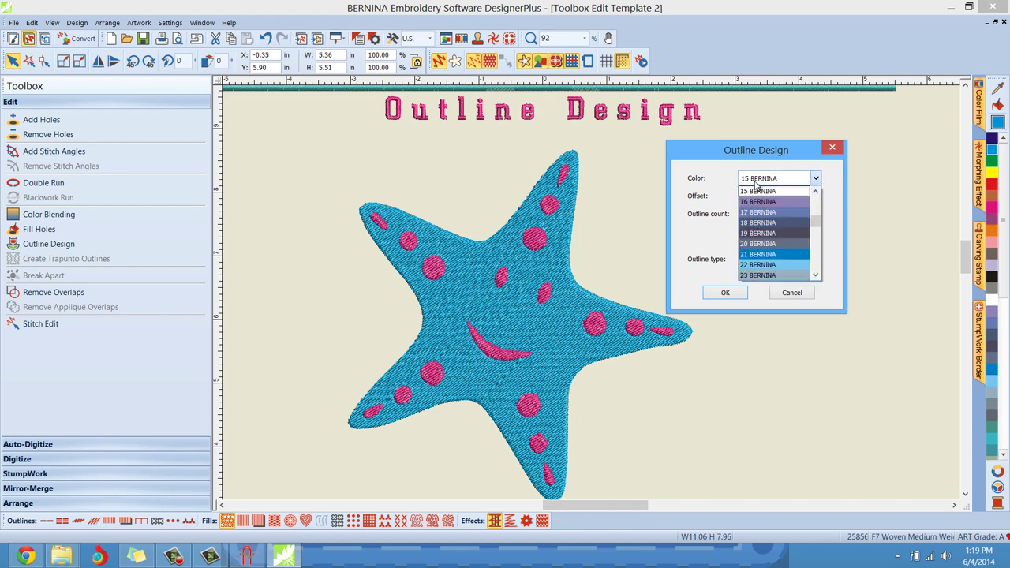
pyautogui.click(816, 193)
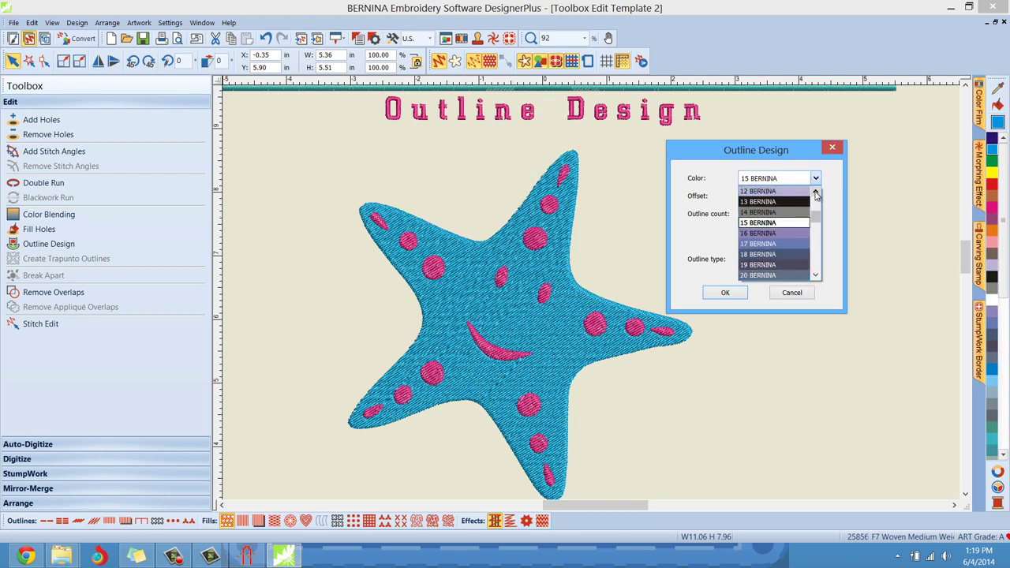
pyautogui.click(757, 202)
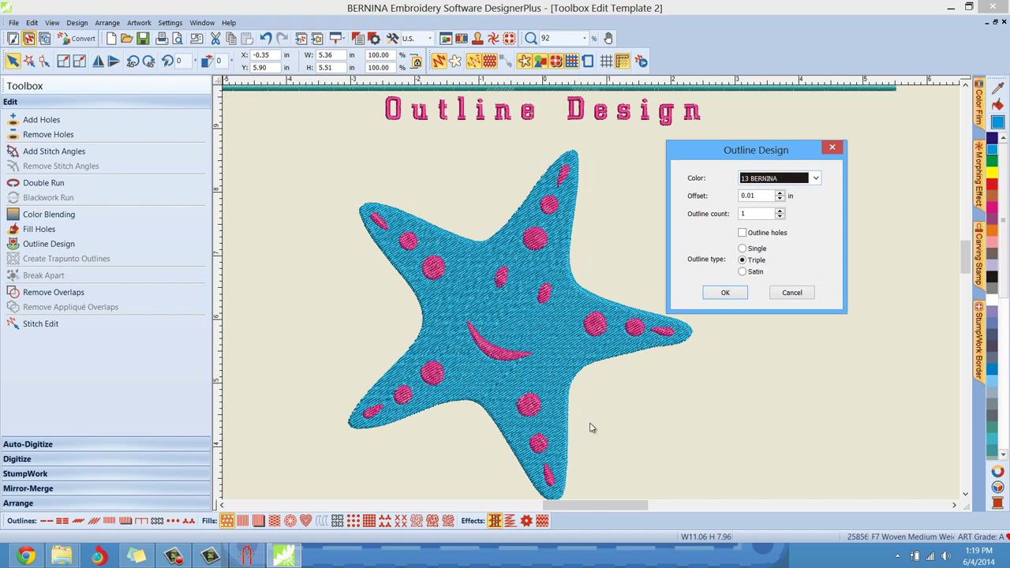
pyautogui.click(724, 293)
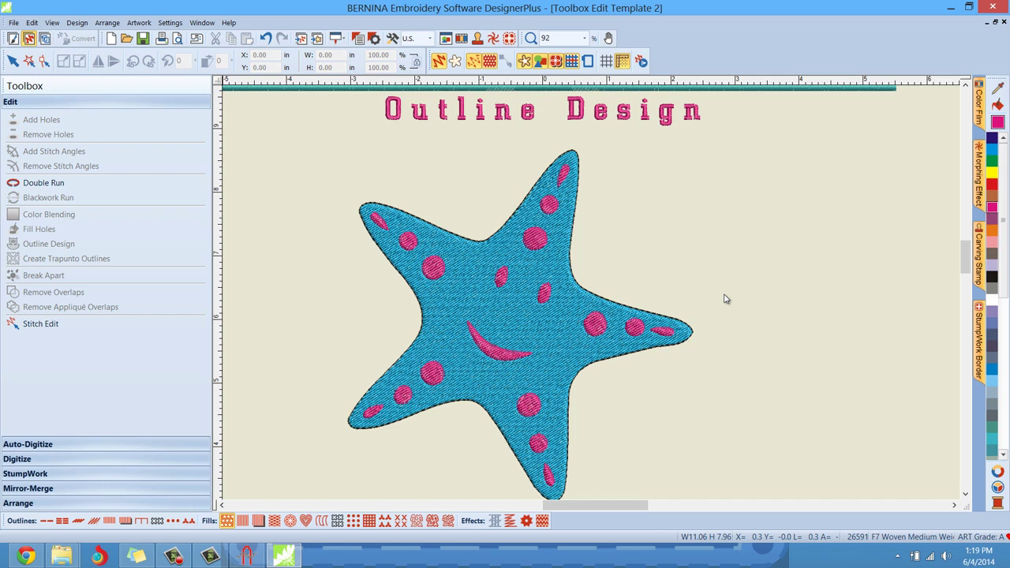
# Undo the thin double-run outline and reopen Outline Design for the starfish, moved aside.
pyautogui.click(266, 43)
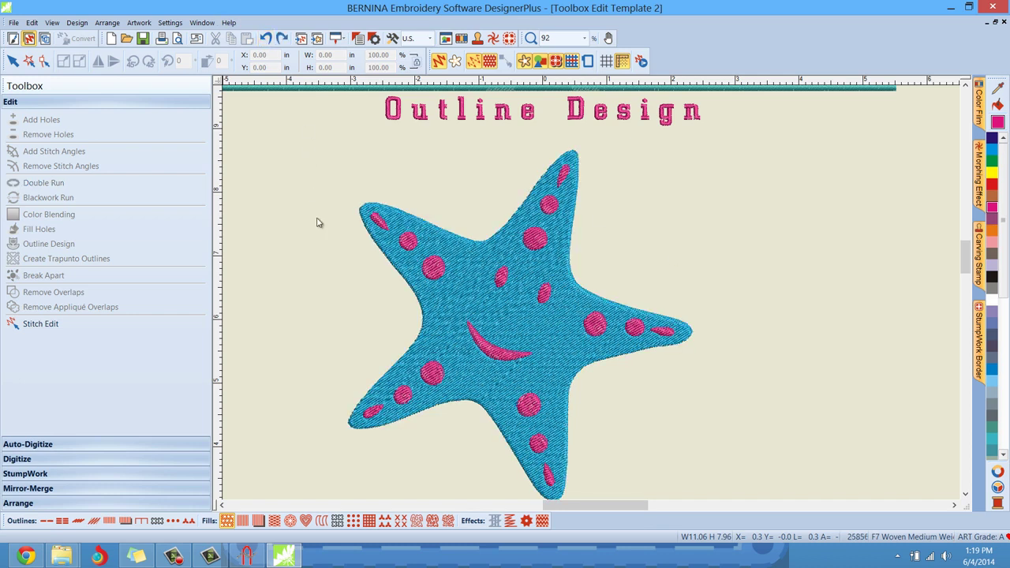
pyautogui.click(508, 262)
pyautogui.click(57, 251)
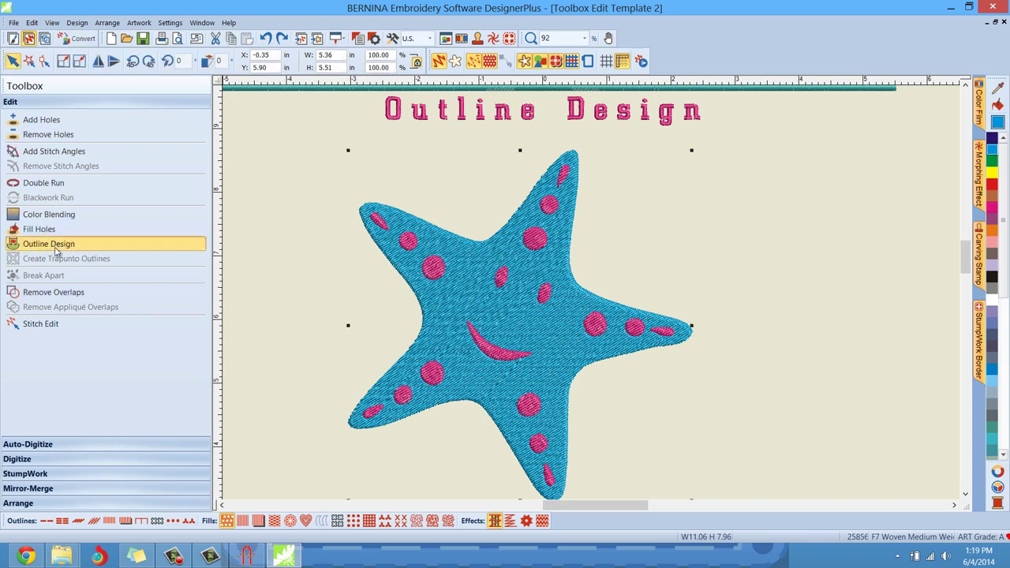
pyautogui.moveTo(512, 200); pyautogui.dragTo(697, 203)
pyautogui.moveTo(753, 189); pyautogui.dragTo(784, 159)
# Apply three outlines at 0.03 in offset to the starfish, then undo them.
pyautogui.click(799, 213)
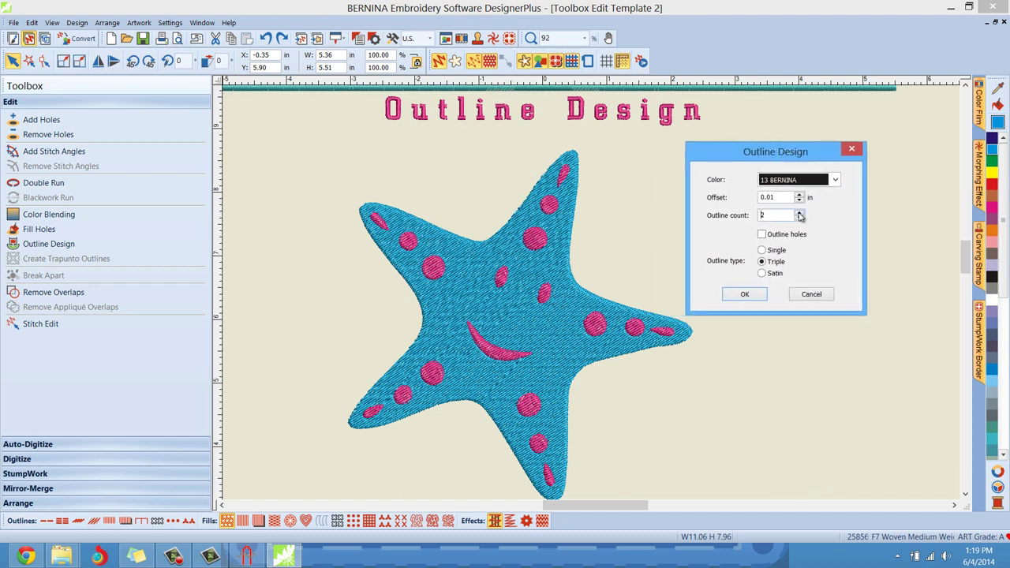
pyautogui.click(800, 213)
pyautogui.click(800, 195)
pyautogui.click(799, 195)
pyautogui.click(746, 295)
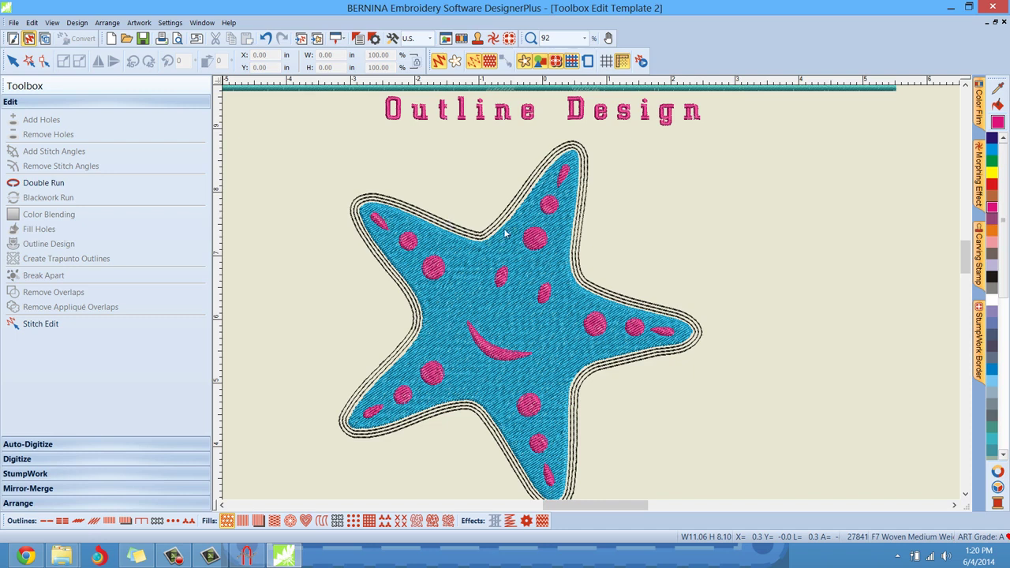
pyautogui.click(267, 39)
# Reselect the starfish and apply a satin outline with lowered offset and count 2.
pyautogui.click(466, 257)
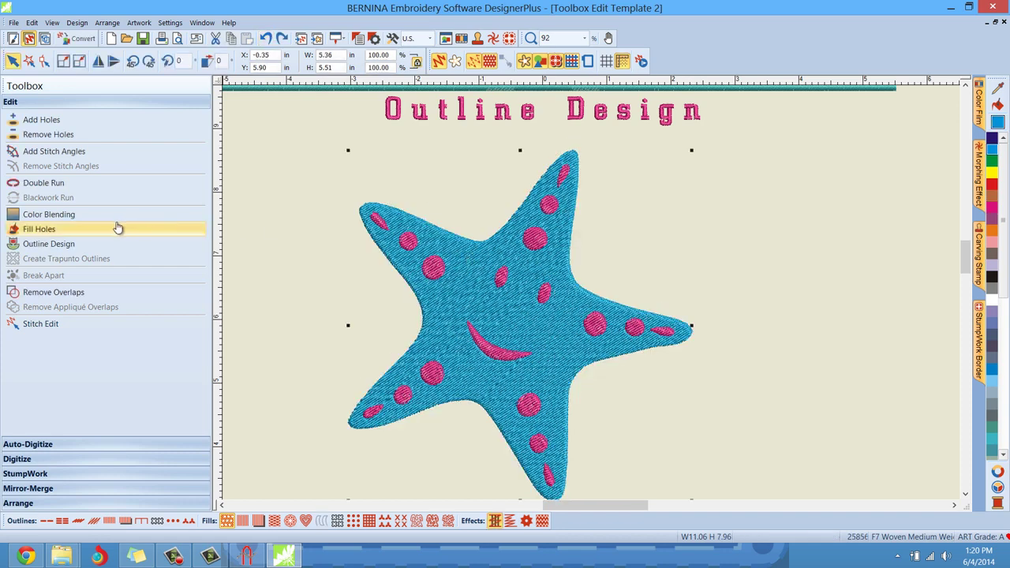
pyautogui.click(52, 250)
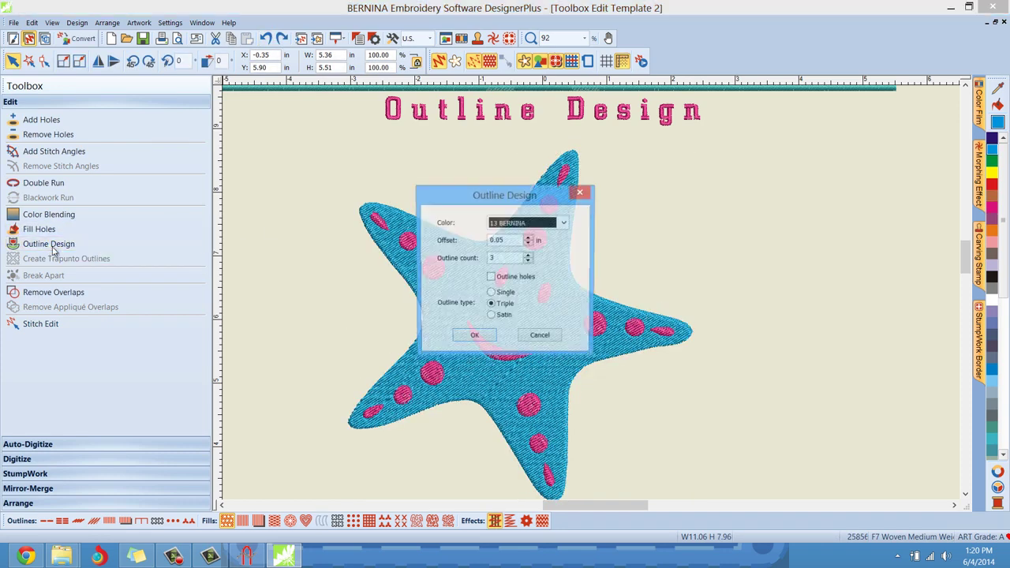
pyautogui.moveTo(442, 195); pyautogui.dragTo(736, 157)
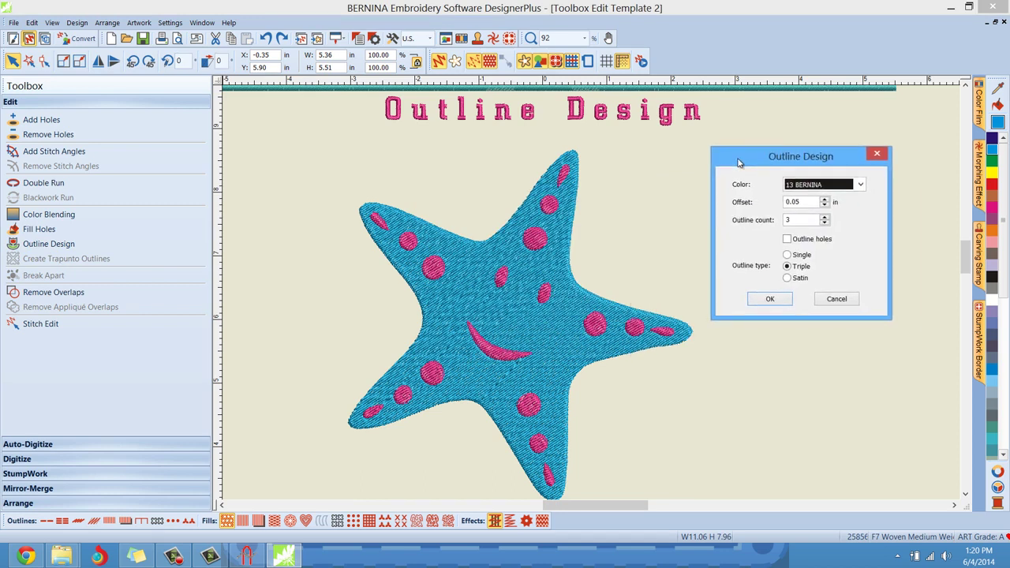
pyautogui.click(823, 206)
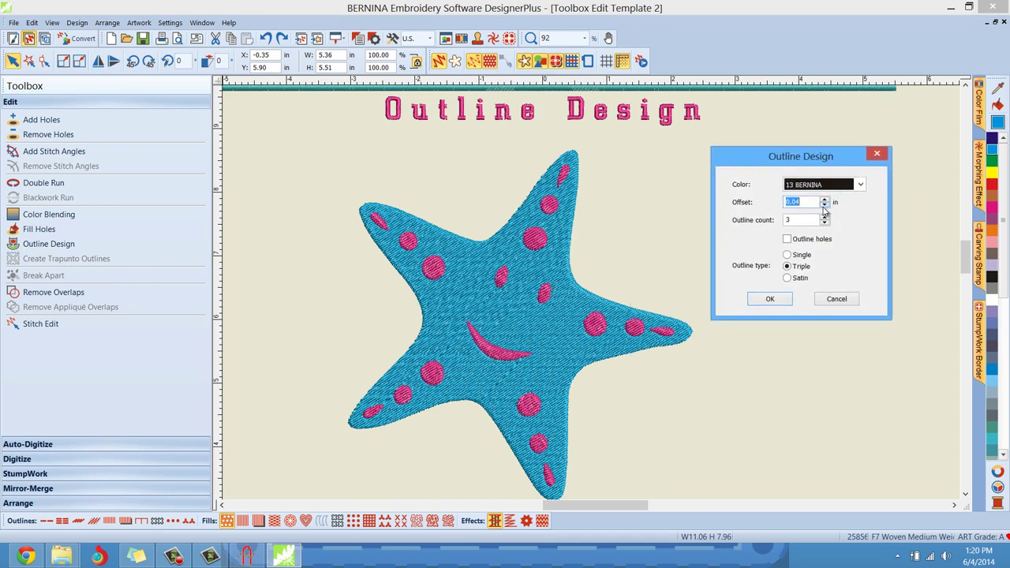
pyautogui.click(824, 206)
pyautogui.click(823, 223)
pyautogui.click(797, 280)
pyautogui.click(770, 299)
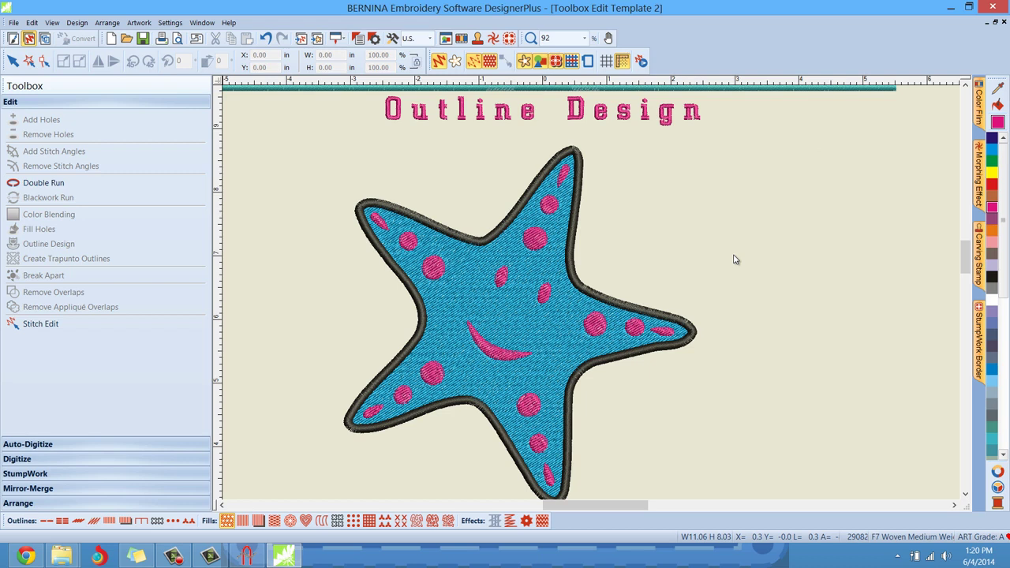
# Replace the satin border with a single outline that also outlines the dot holes.
pyautogui.click(267, 38)
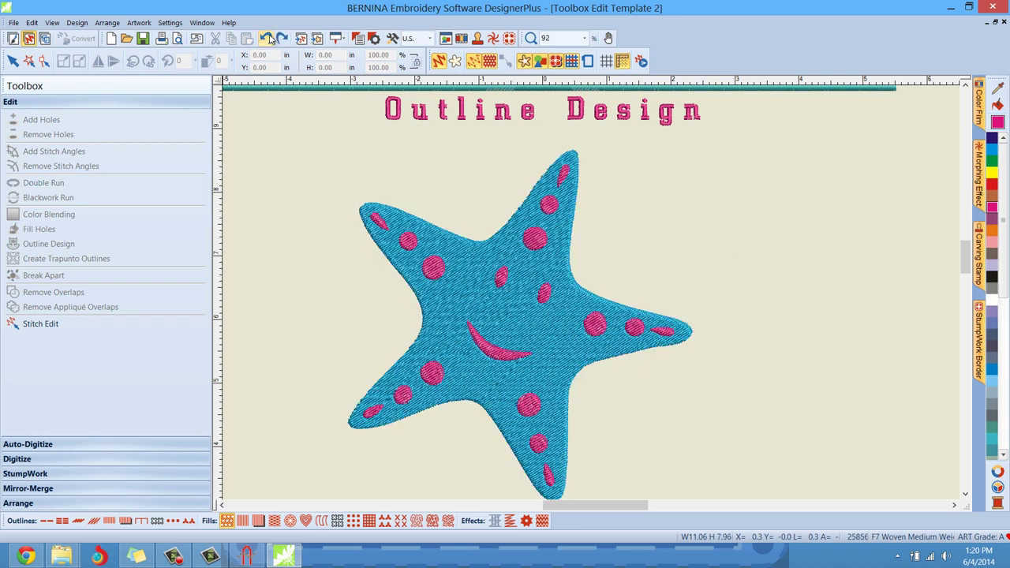
pyautogui.click(473, 260)
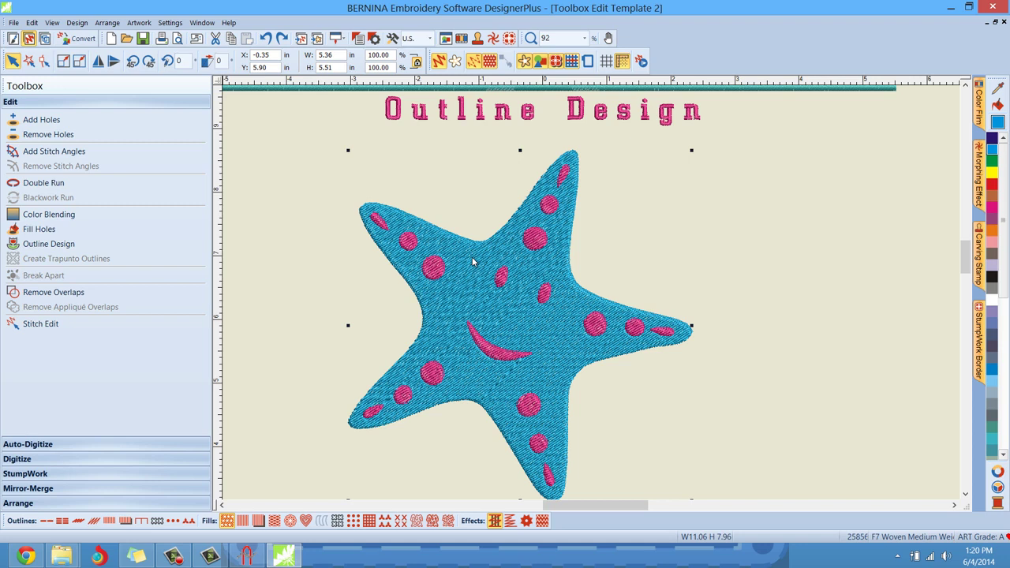
pyautogui.click(49, 245)
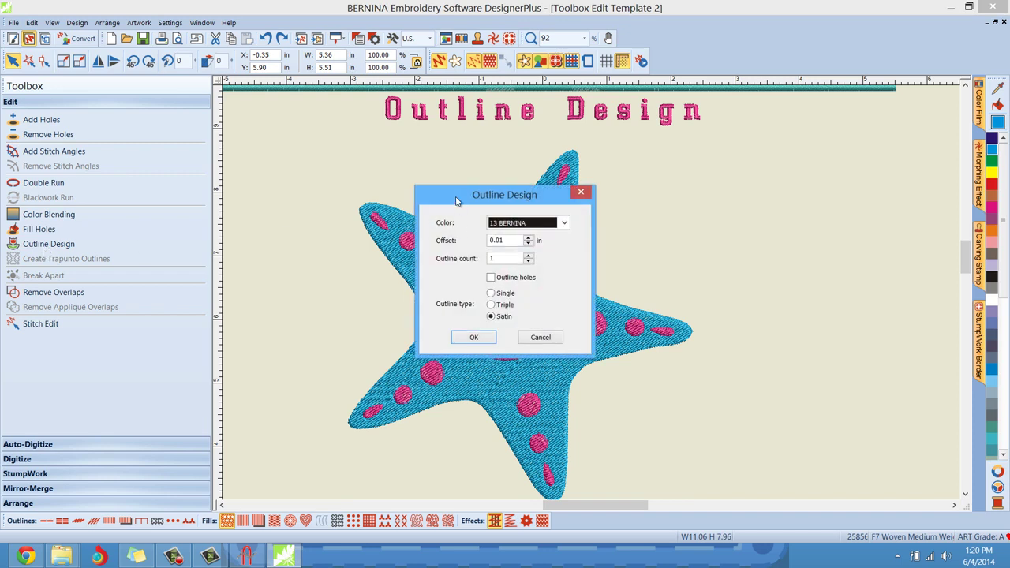
pyautogui.moveTo(456, 201); pyautogui.dragTo(747, 175)
pyautogui.click(779, 251)
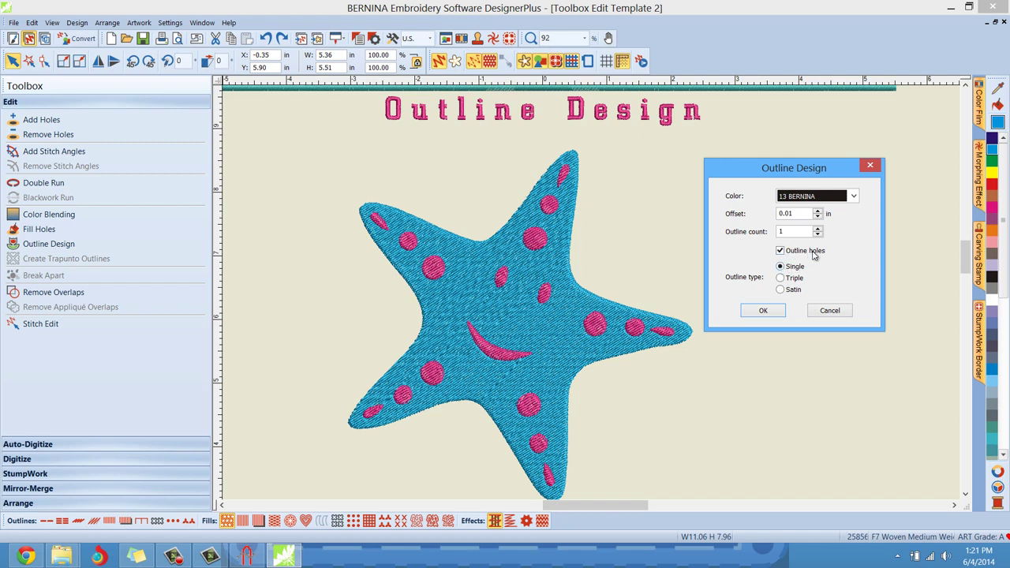
pyautogui.click(762, 310)
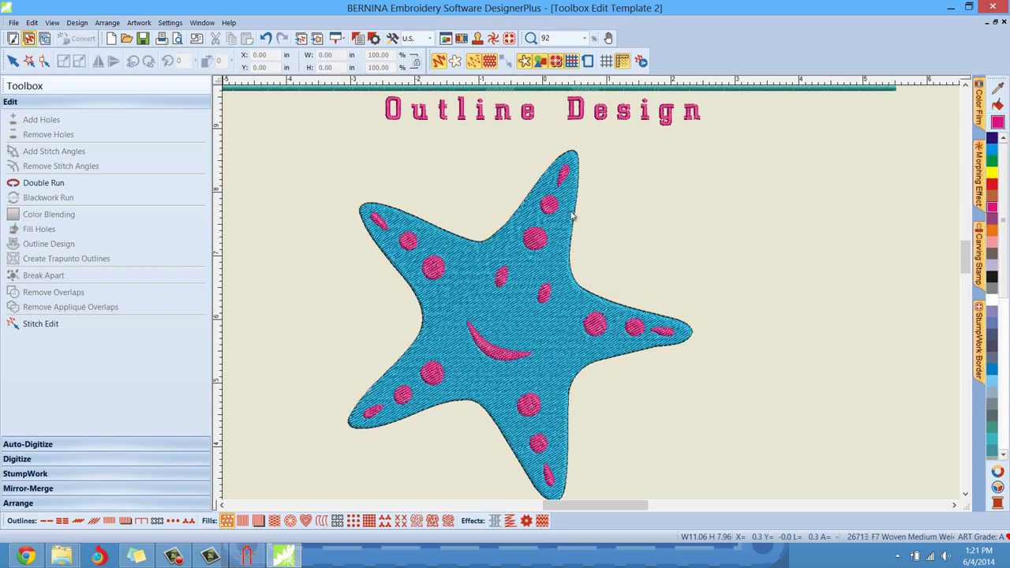
# Inspect the new outline and show the design's colour blocks in Color Film.
pyautogui.scroll(5, 570, 218)
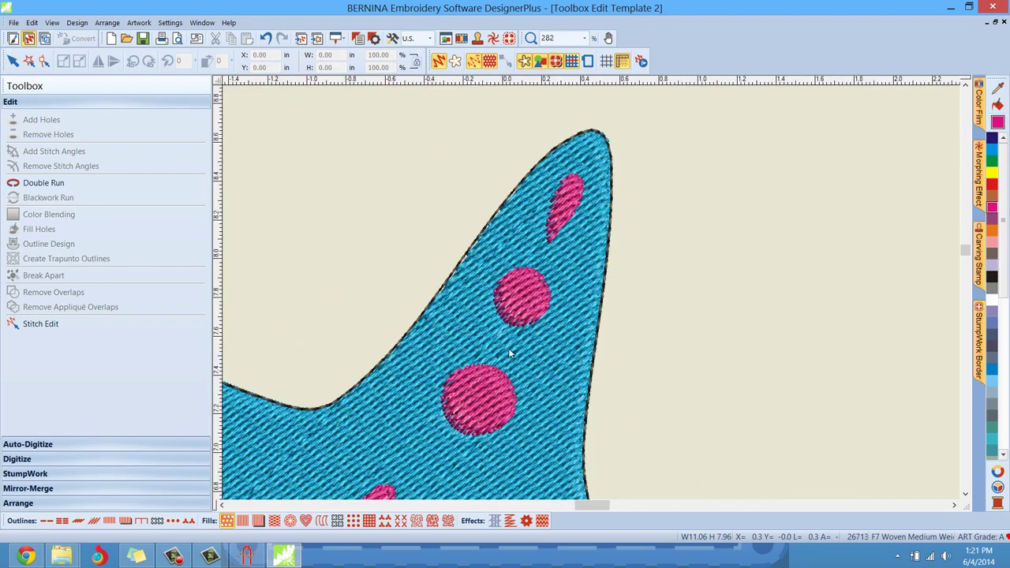
pyautogui.scroll(-3, 591, 306)
pyautogui.scroll(-4, 591, 300)
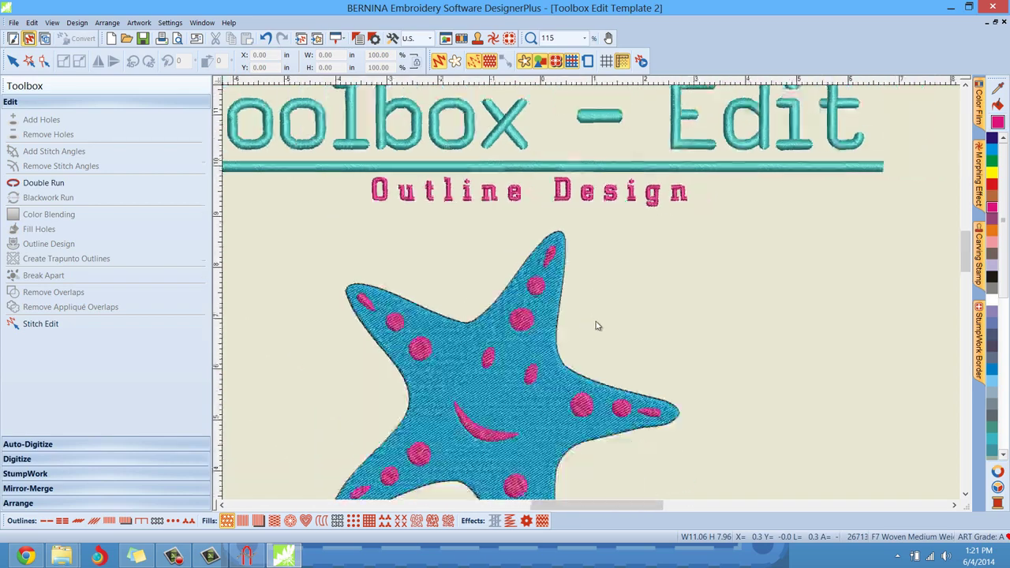
pyautogui.scroll(3, 590, 292)
pyautogui.scroll(2, 592, 293)
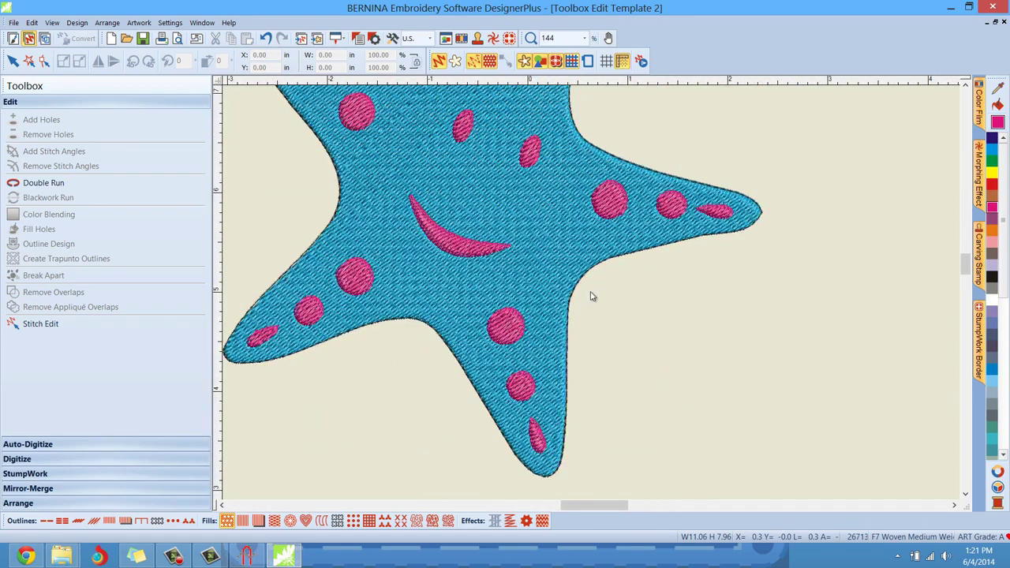
pyautogui.scroll(-3, 593, 293)
pyautogui.scroll(4, 594, 296)
pyautogui.scroll(-1, 596, 304)
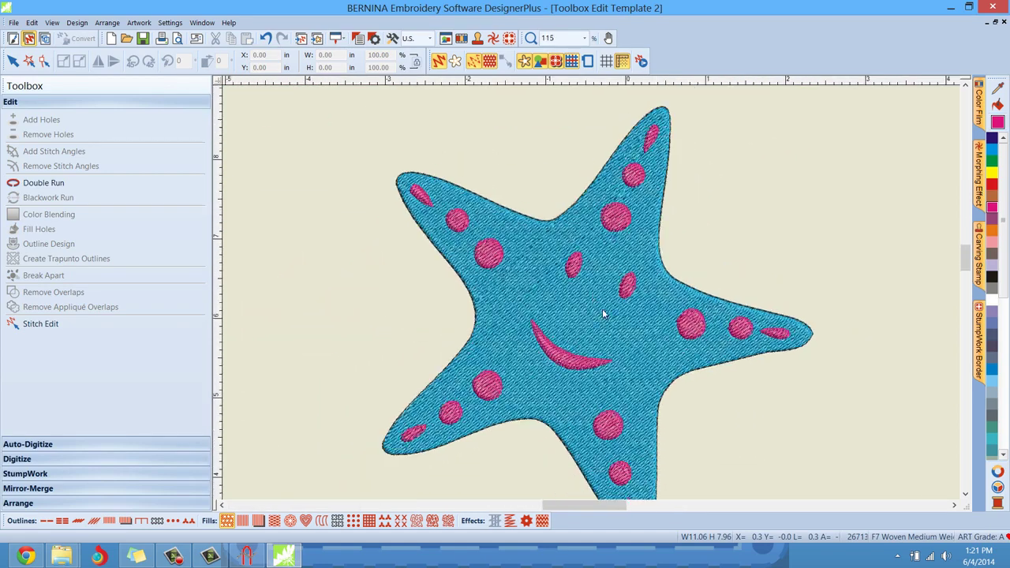
pyautogui.click(978, 115)
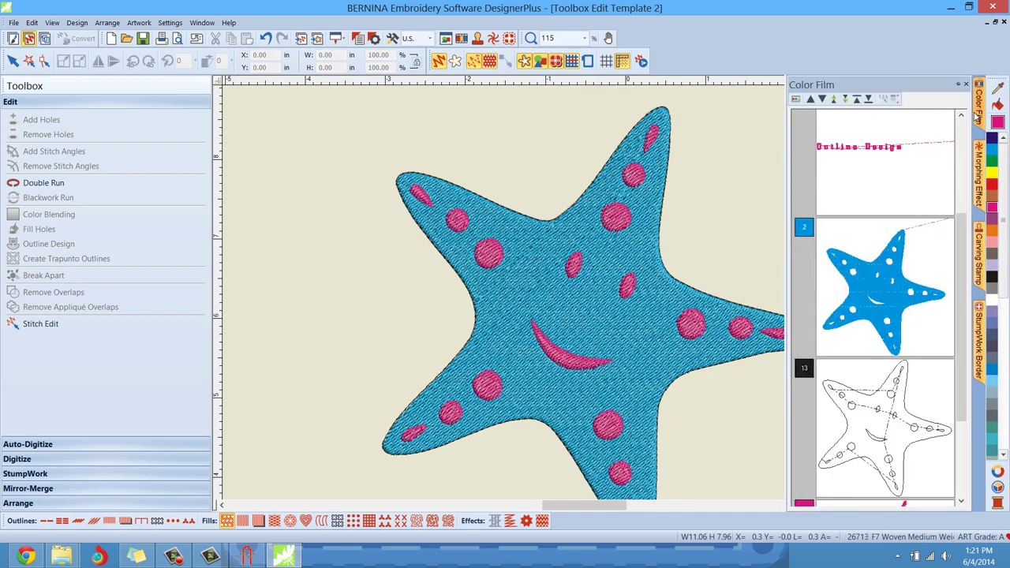
# Replace the single outline with a triple outline 0.02 in out, then select its colour block 13.
pyautogui.click(617, 262)
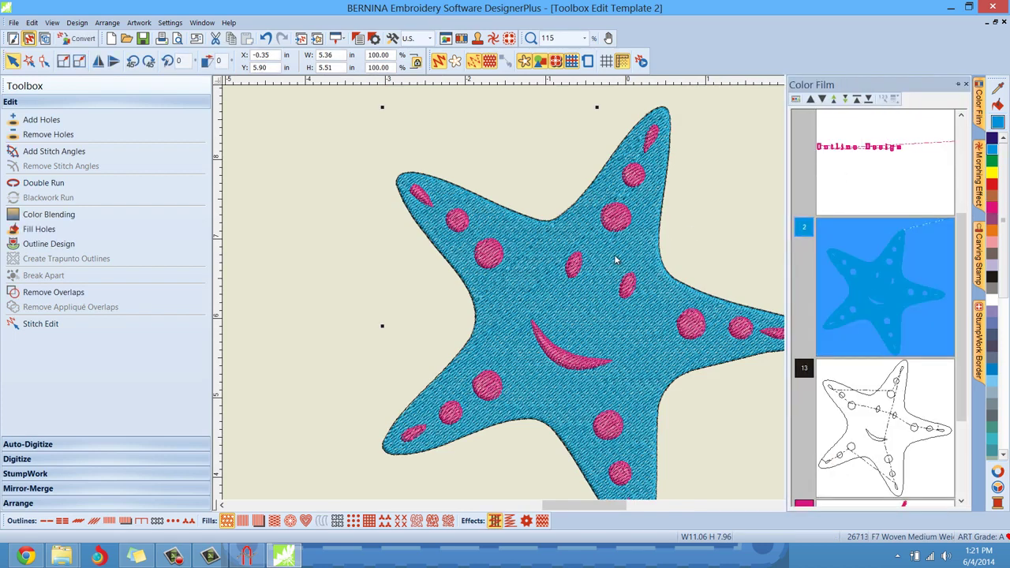
pyautogui.click(267, 39)
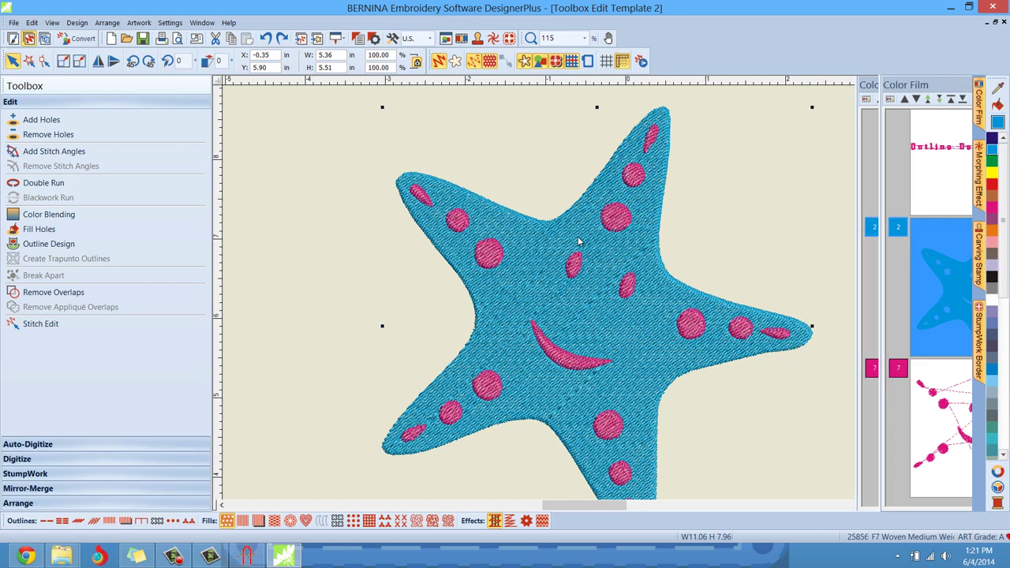
pyautogui.click(91, 245)
pyautogui.click(505, 306)
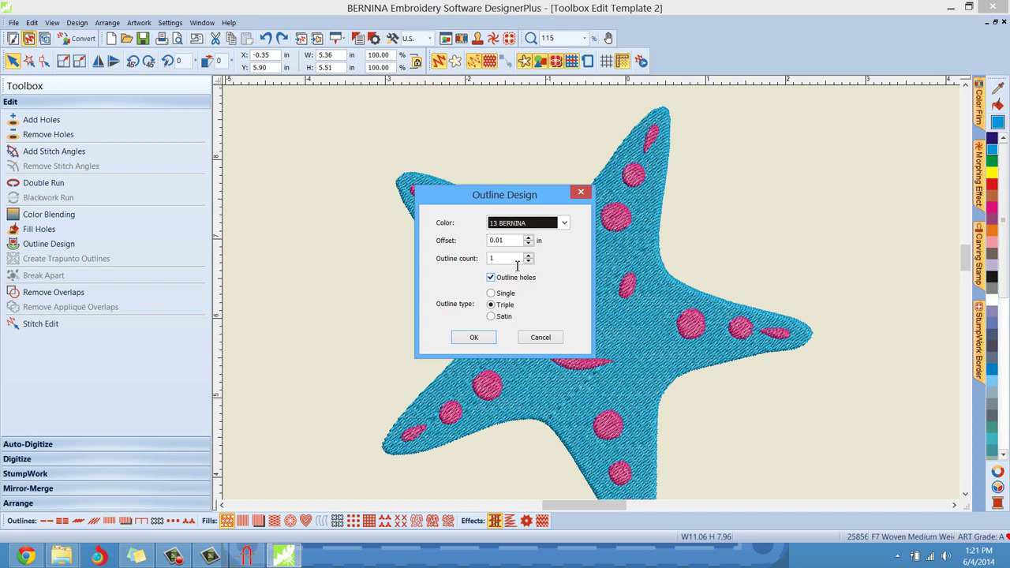
pyautogui.click(528, 237)
pyautogui.click(483, 341)
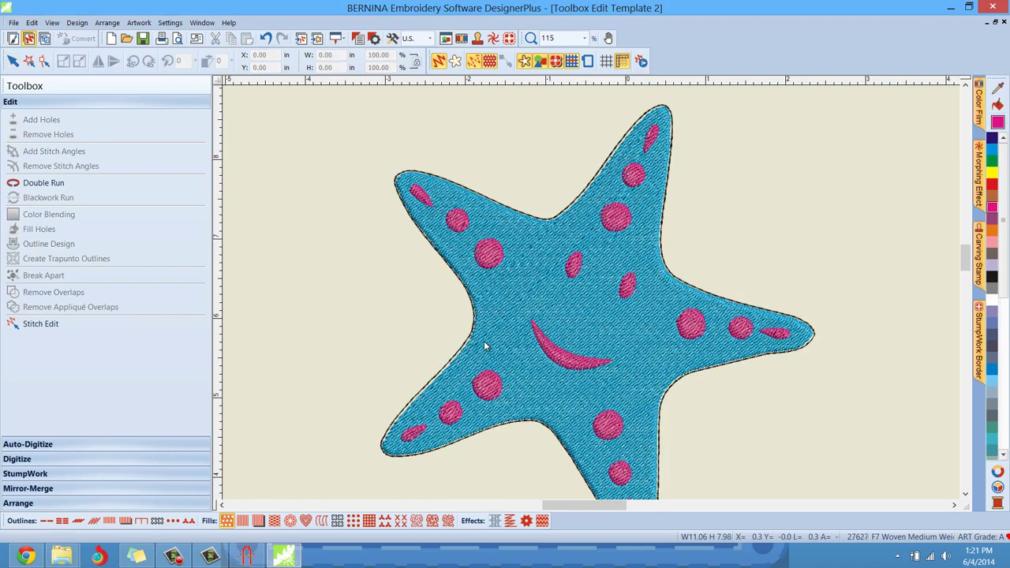
pyautogui.click(978, 107)
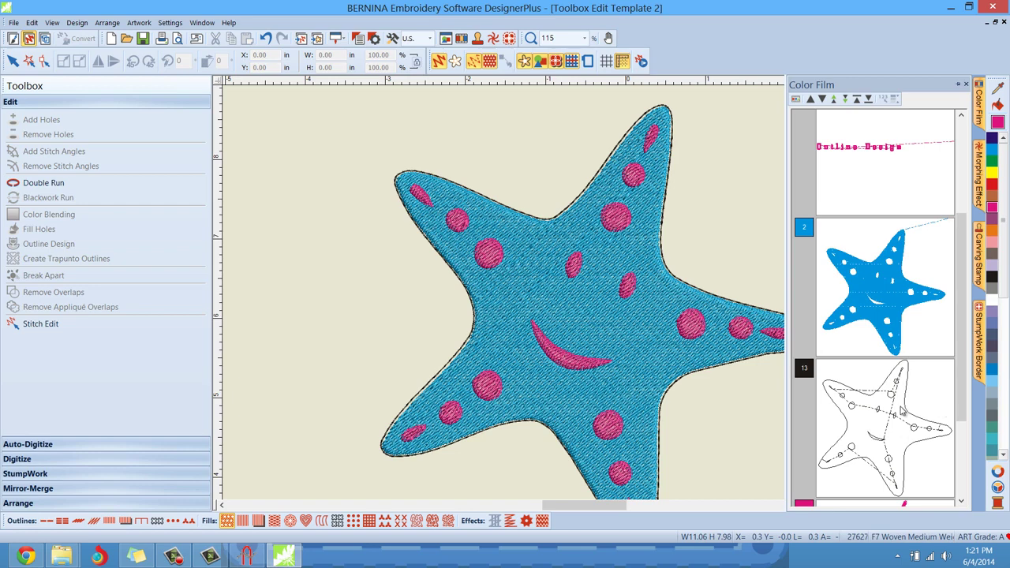
pyautogui.click(904, 412)
# Move the black 13 outline block to the end of stitching, then undo that reorder.
pyautogui.moveTo(957, 342); pyautogui.dragTo(960, 435)
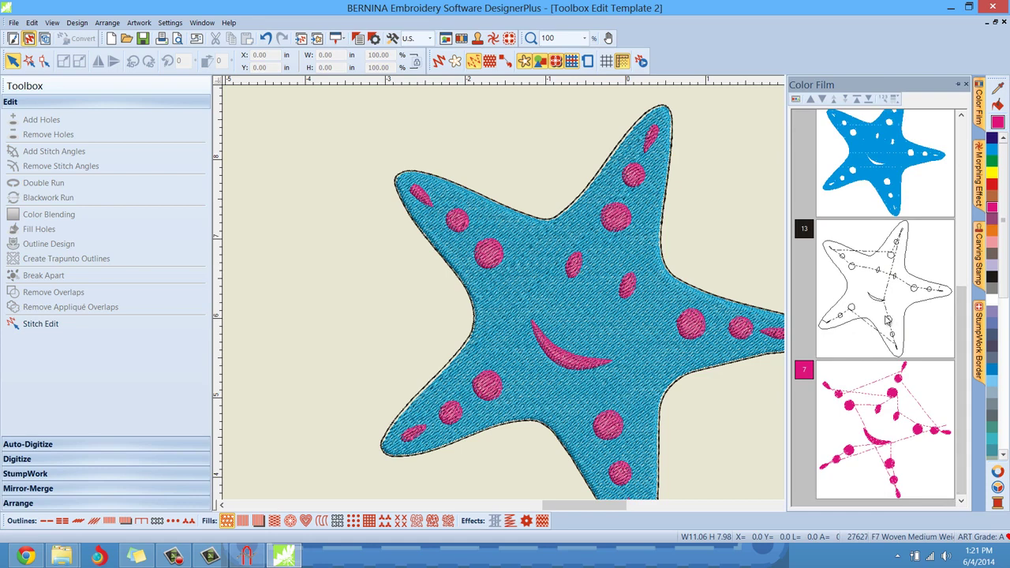
pyautogui.click(889, 320)
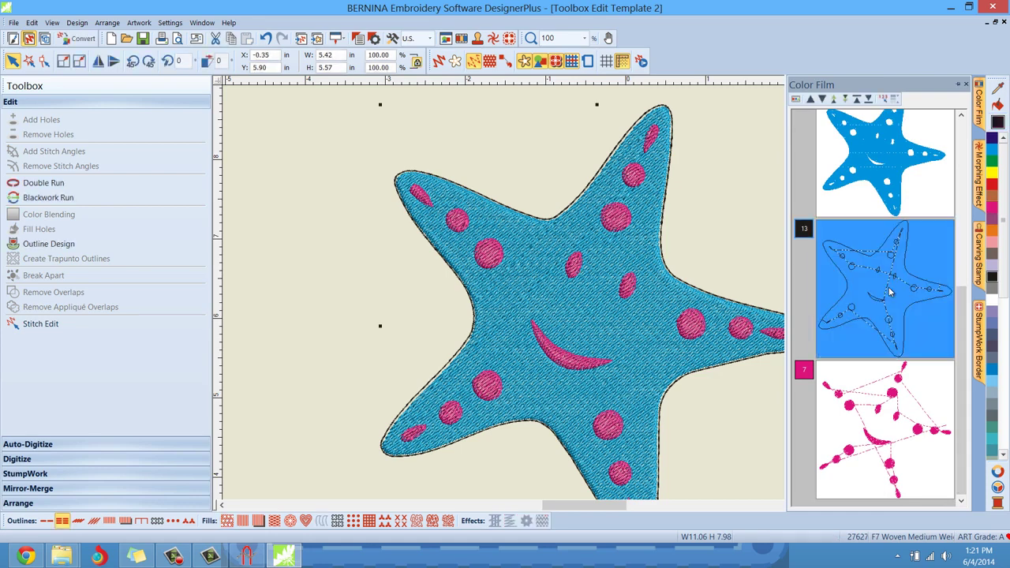
pyautogui.click(867, 101)
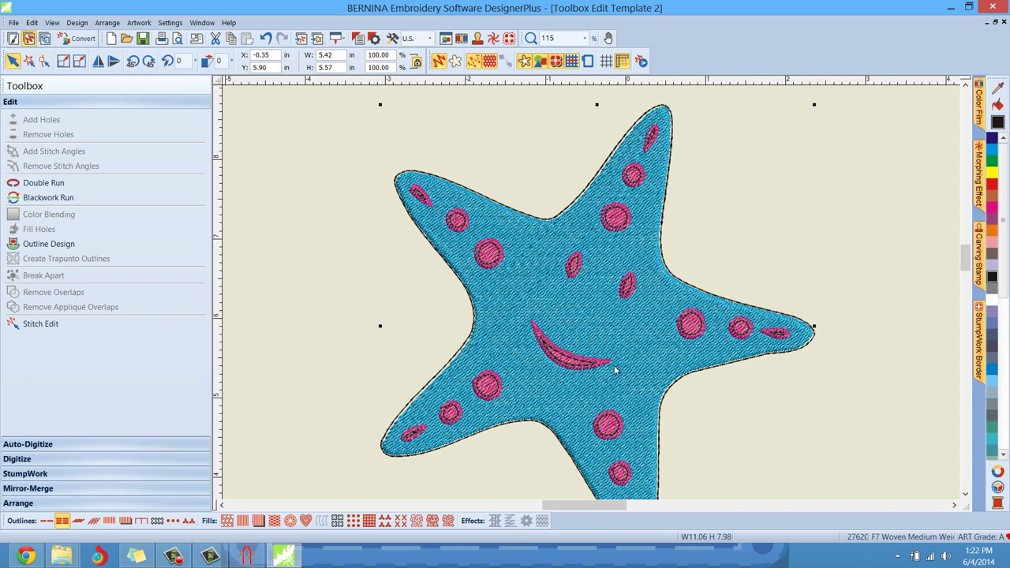
pyautogui.click(266, 38)
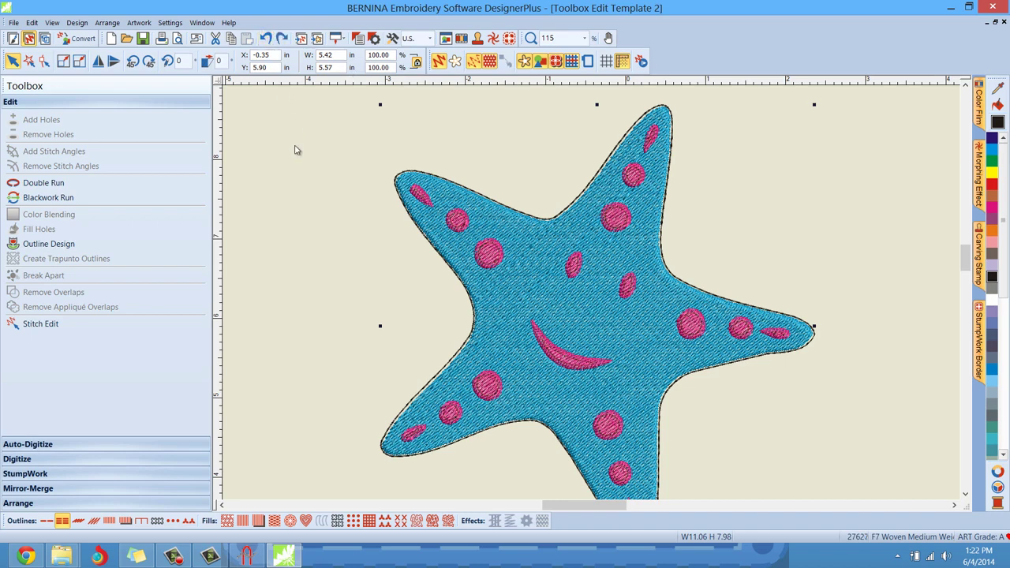
# Remove the black outline and reopen Outline Design for the reselected starfish.
pyautogui.click(266, 38)
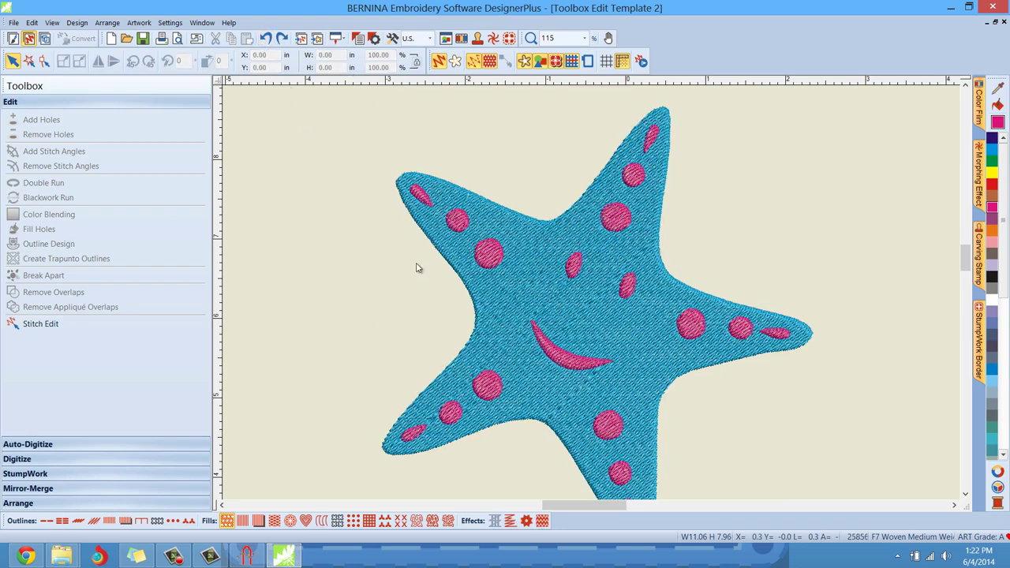
pyautogui.scroll(-2, 594, 297)
pyautogui.scroll(3, 592, 292)
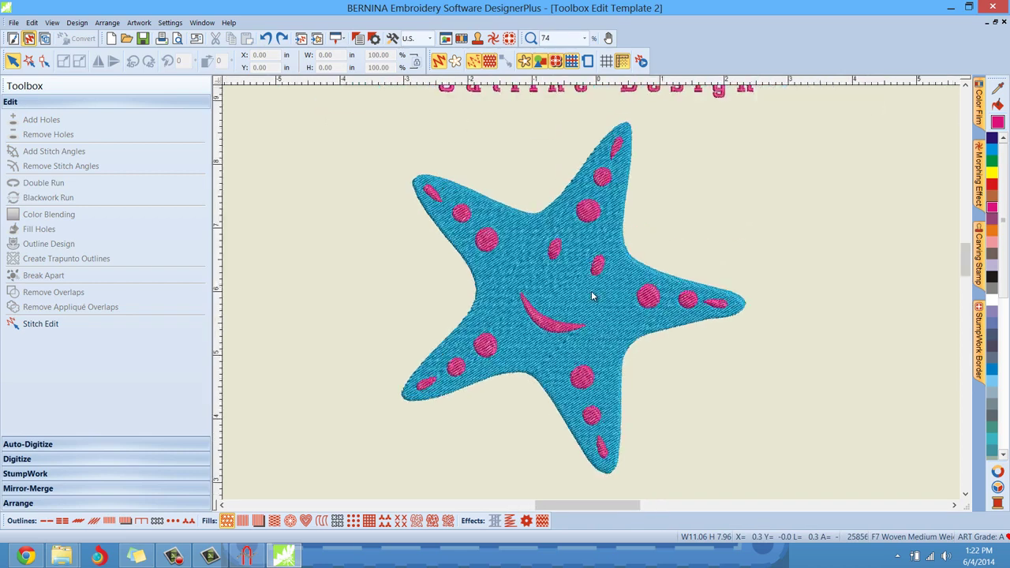
pyautogui.scroll(-1, 591, 290)
pyautogui.click(622, 287)
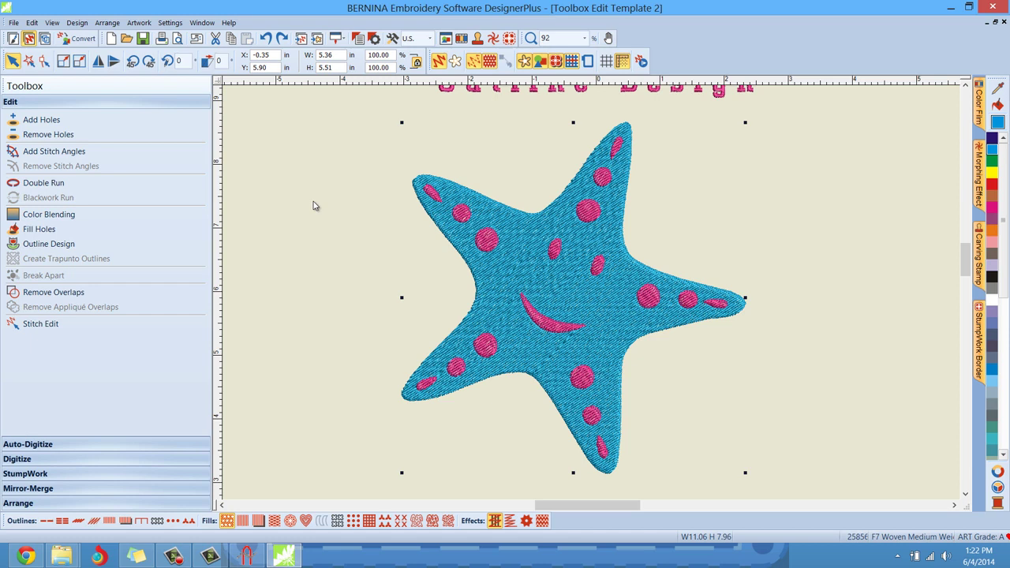
pyautogui.click(80, 247)
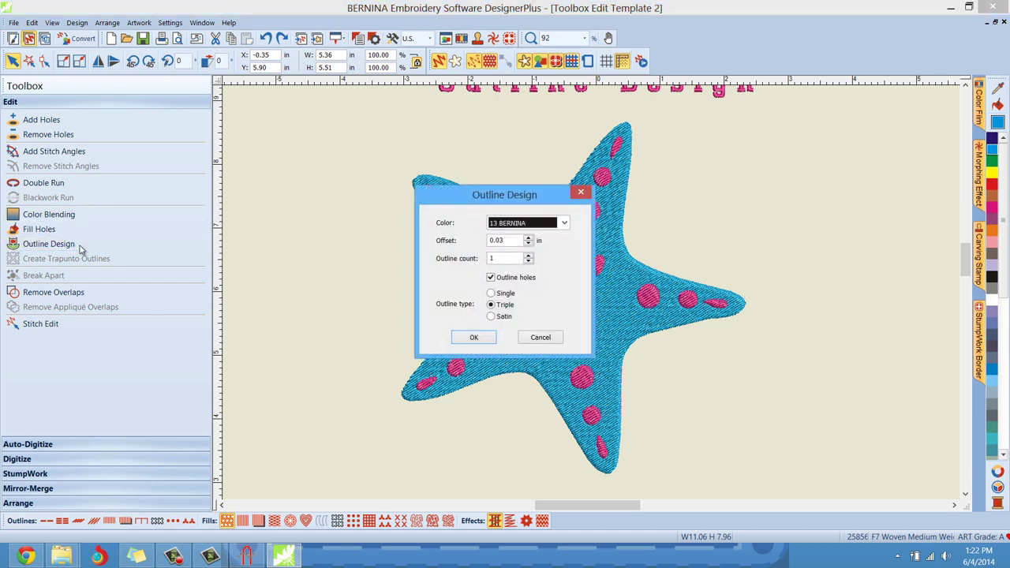
# Choose light green 31 BERNINA as the outline thread colour.
pyautogui.click(564, 225)
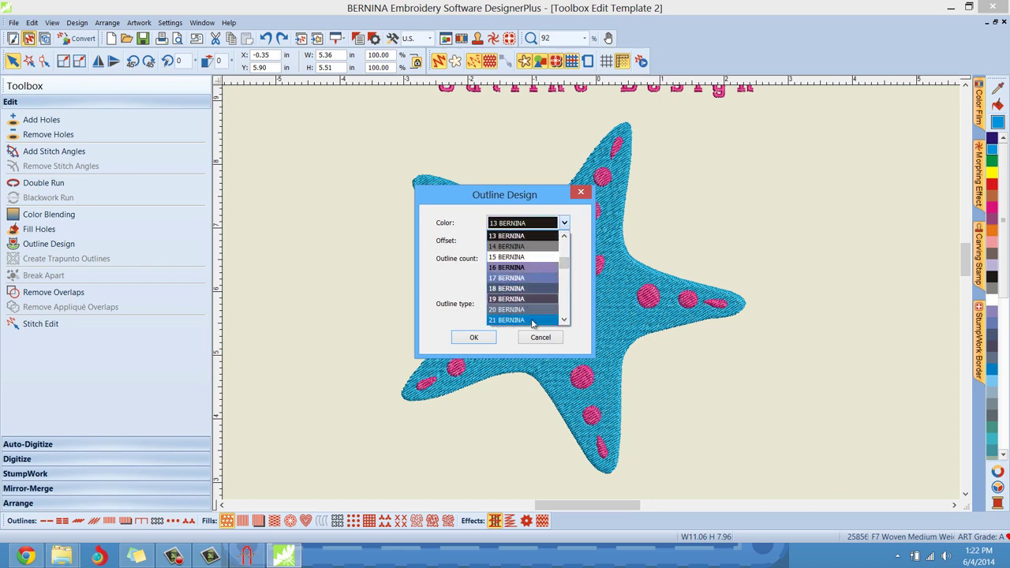
pyautogui.click(564, 320)
pyautogui.click(564, 319)
pyautogui.click(564, 319)
pyautogui.click(564, 320)
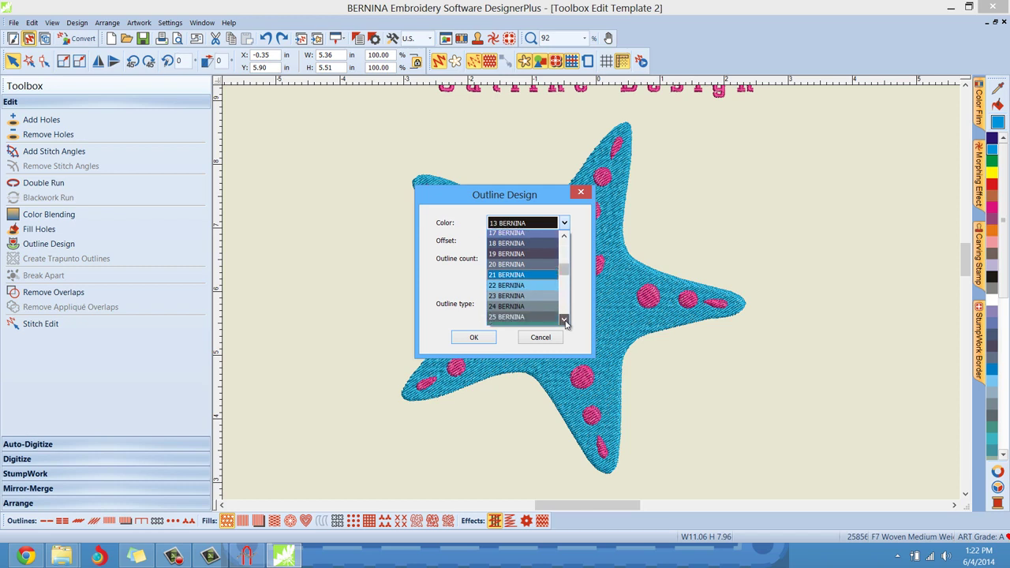
pyautogui.click(564, 319)
pyautogui.click(564, 320)
pyautogui.click(564, 320)
pyautogui.click(564, 320)
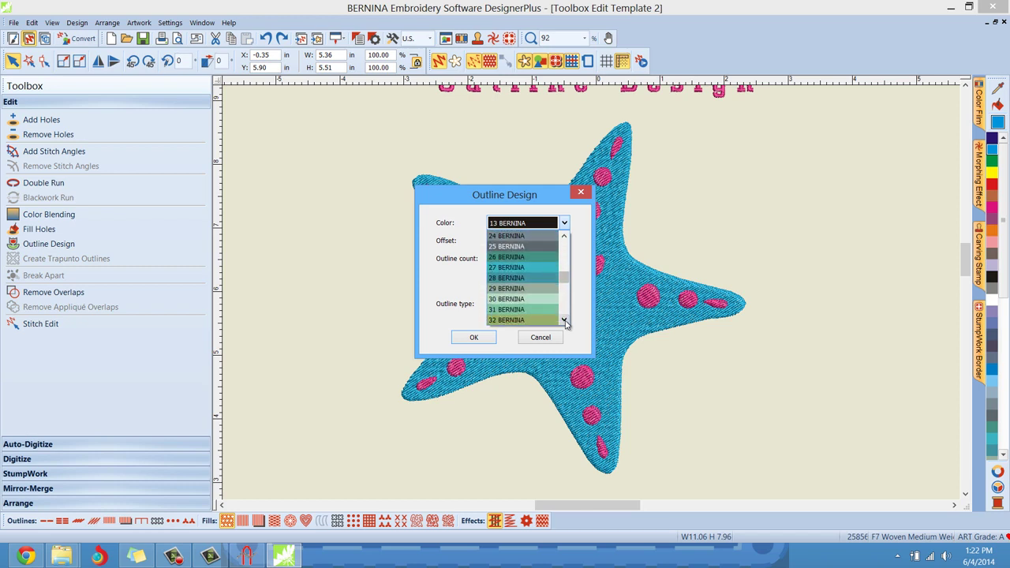
pyautogui.click(564, 320)
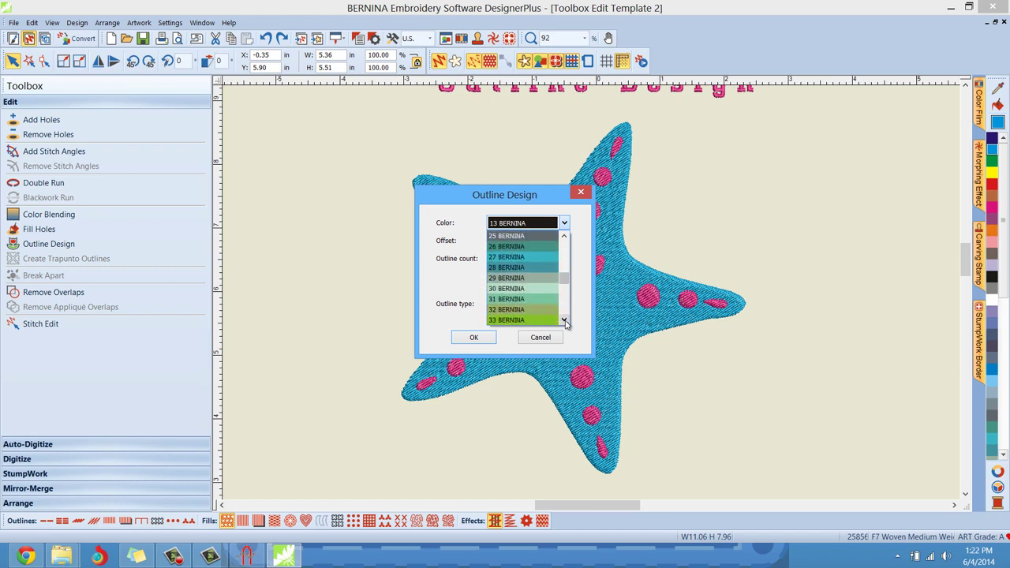
pyautogui.click(529, 299)
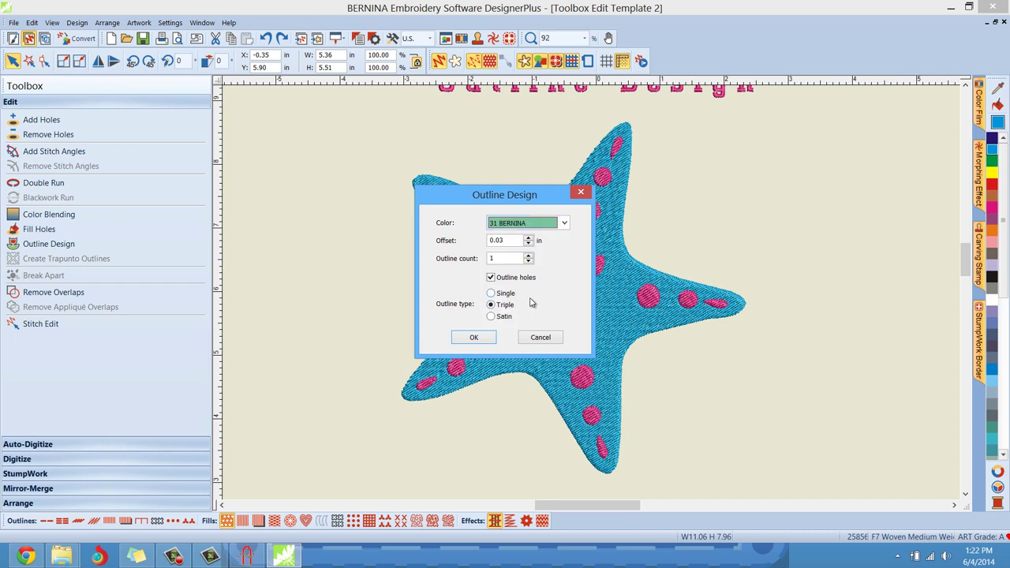
# Set offset 0.05, stop outlining holes, choose Single, and create the green outline.
pyautogui.click(529, 239)
pyautogui.click(529, 239)
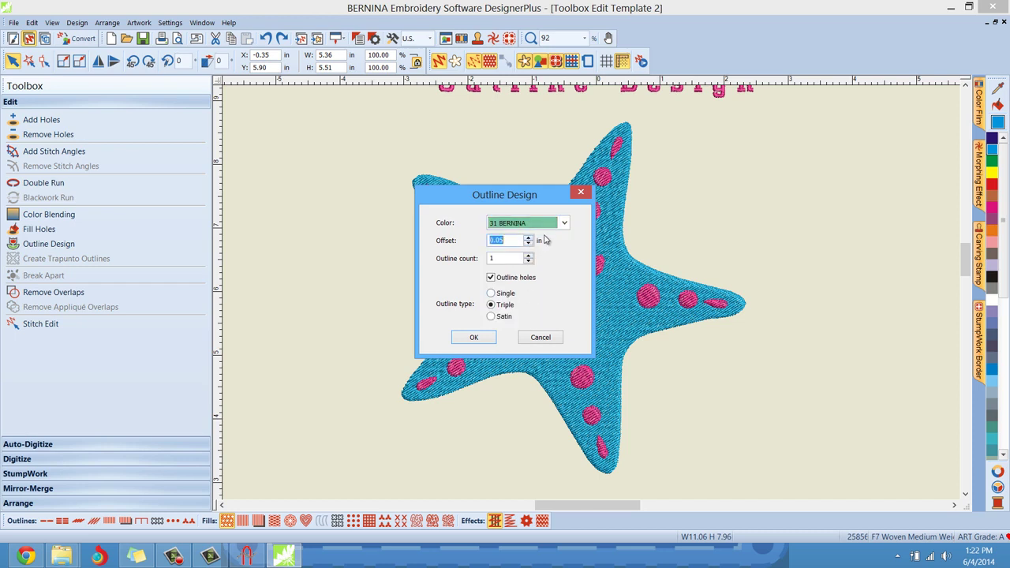
pyautogui.click(492, 281)
pyautogui.click(503, 295)
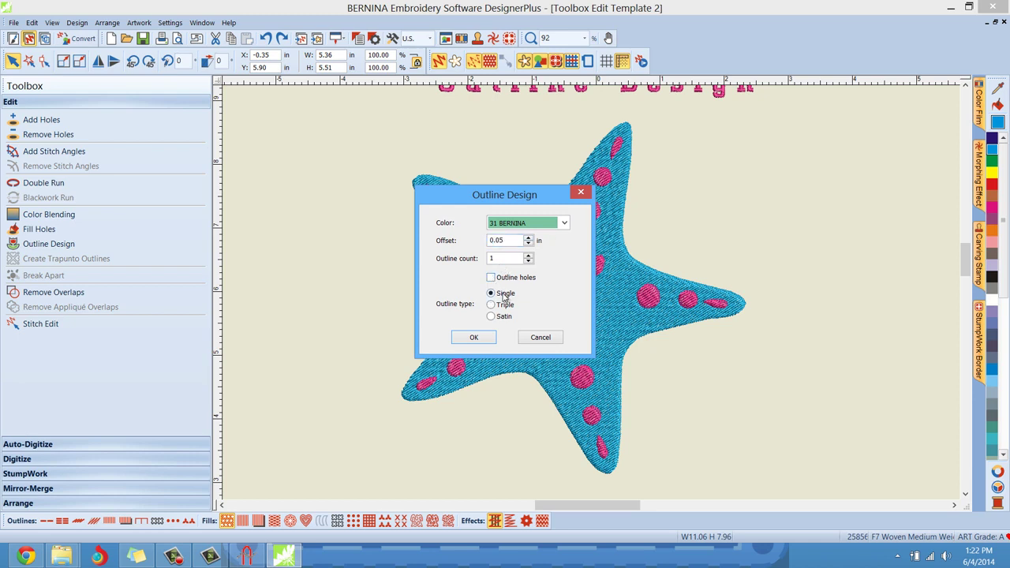
pyautogui.click(473, 337)
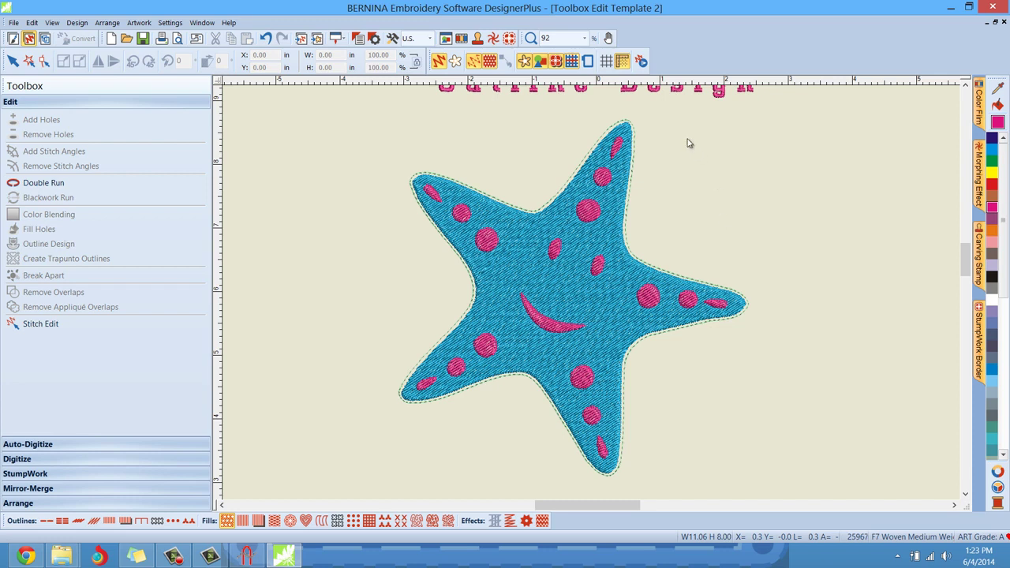
pyautogui.click(635, 138)
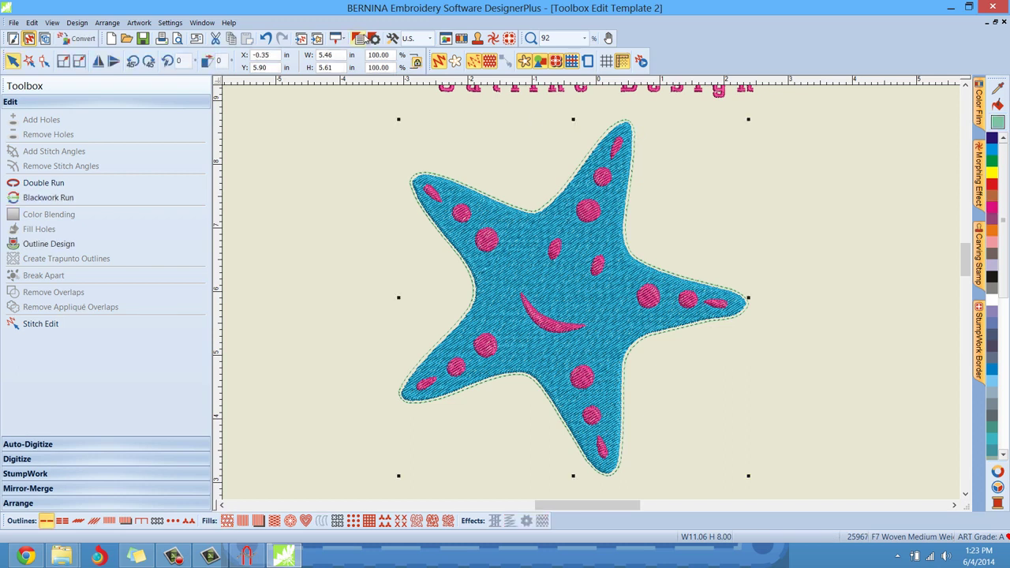
# Turn the green outline into Knot-3mm candlewicking via Object Properties, apply it, and deselect.
pyautogui.click(358, 40)
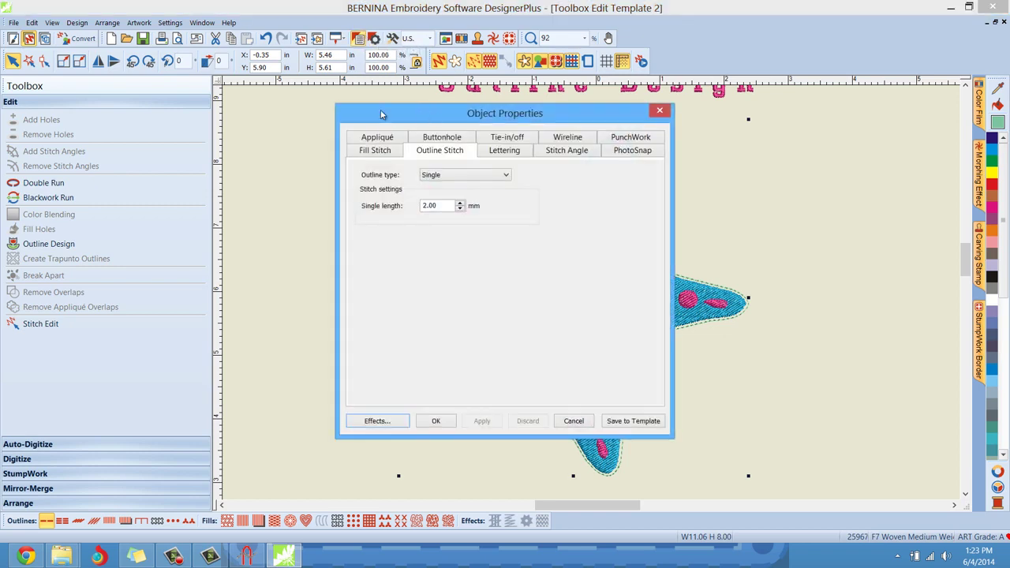
pyautogui.moveTo(381, 115); pyautogui.dragTo(89, 93)
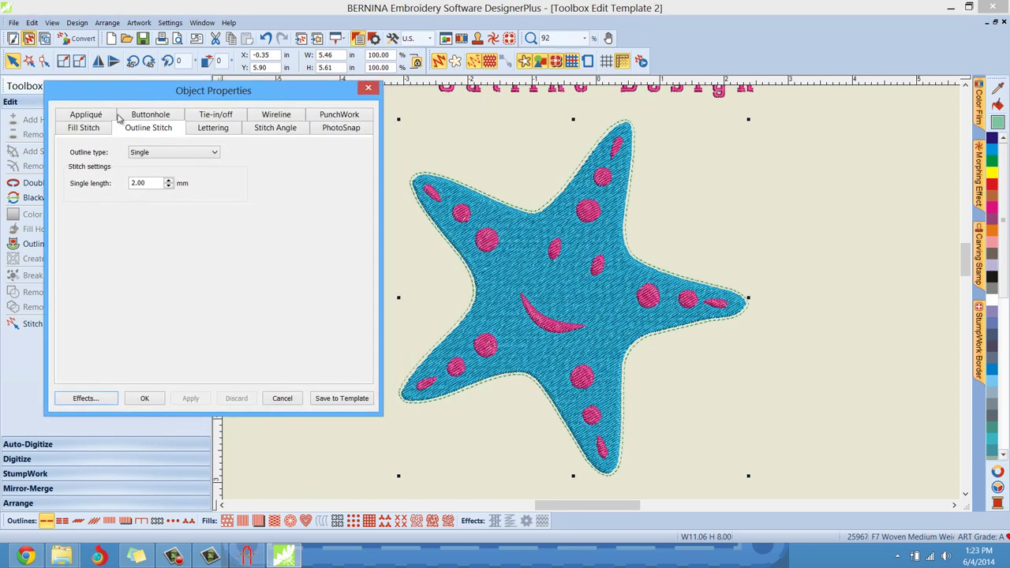
pyautogui.click(144, 154)
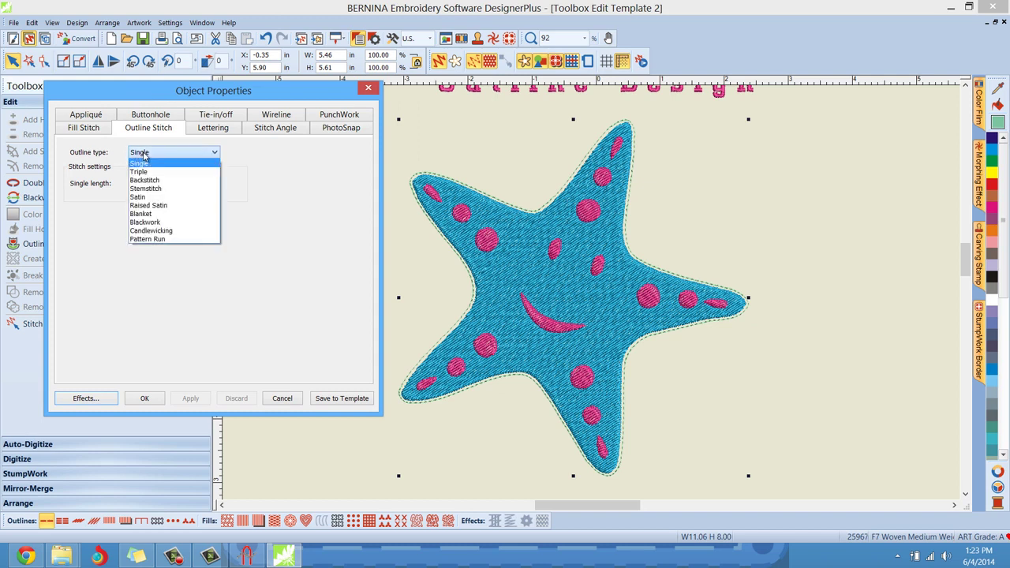
pyautogui.click(154, 231)
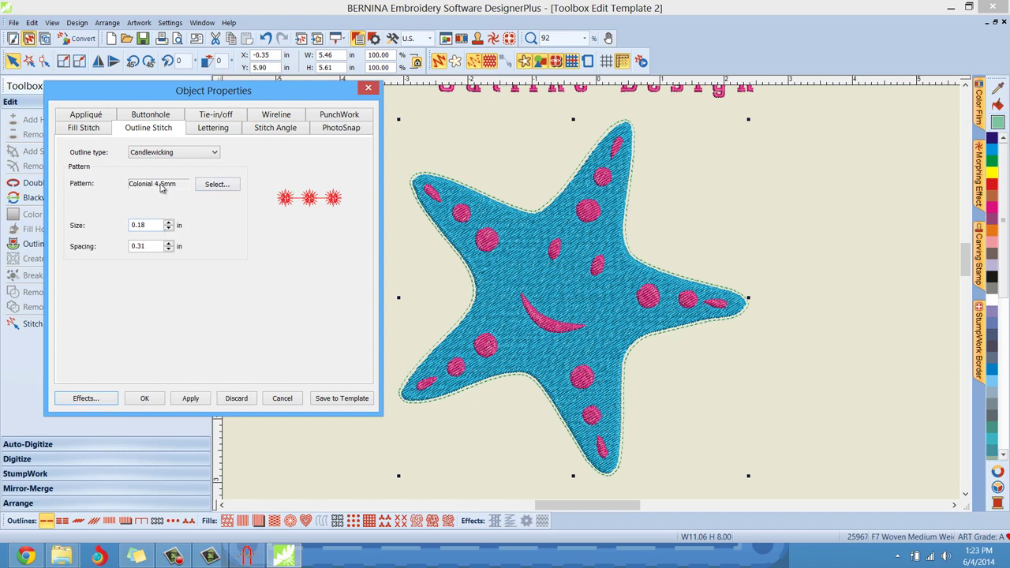
pyautogui.click(214, 187)
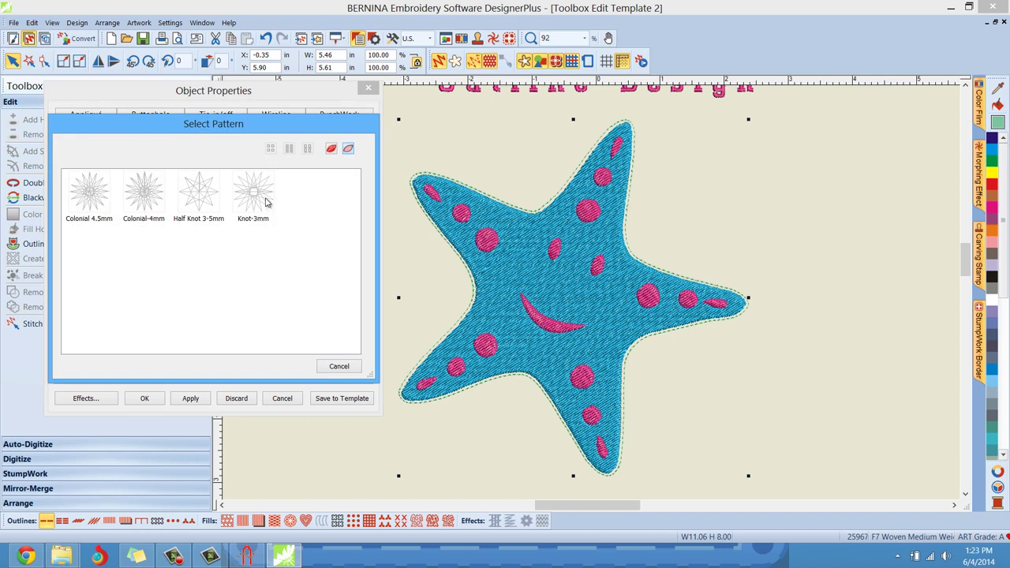
pyautogui.doubleClick(261, 202)
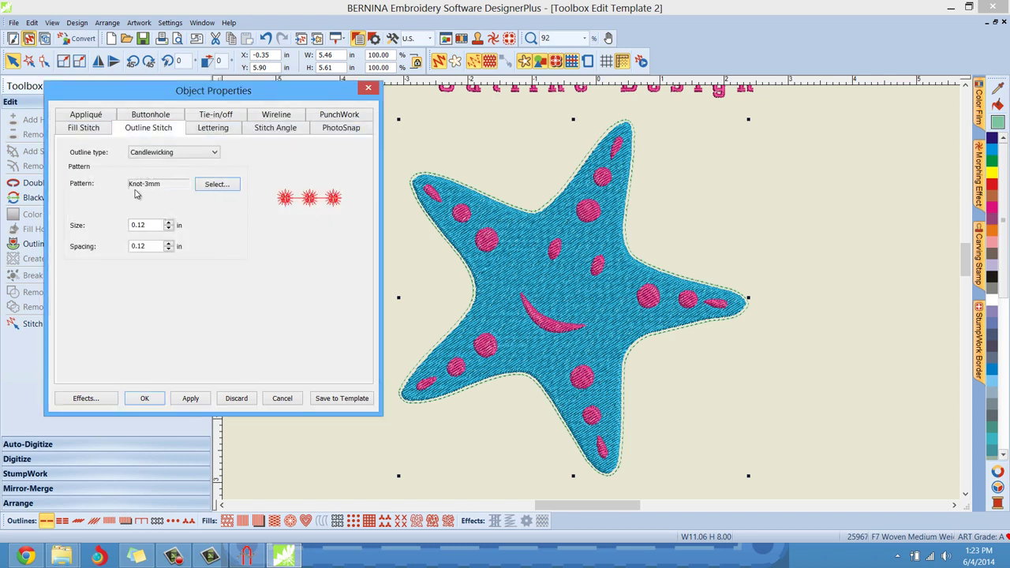
pyautogui.click(193, 399)
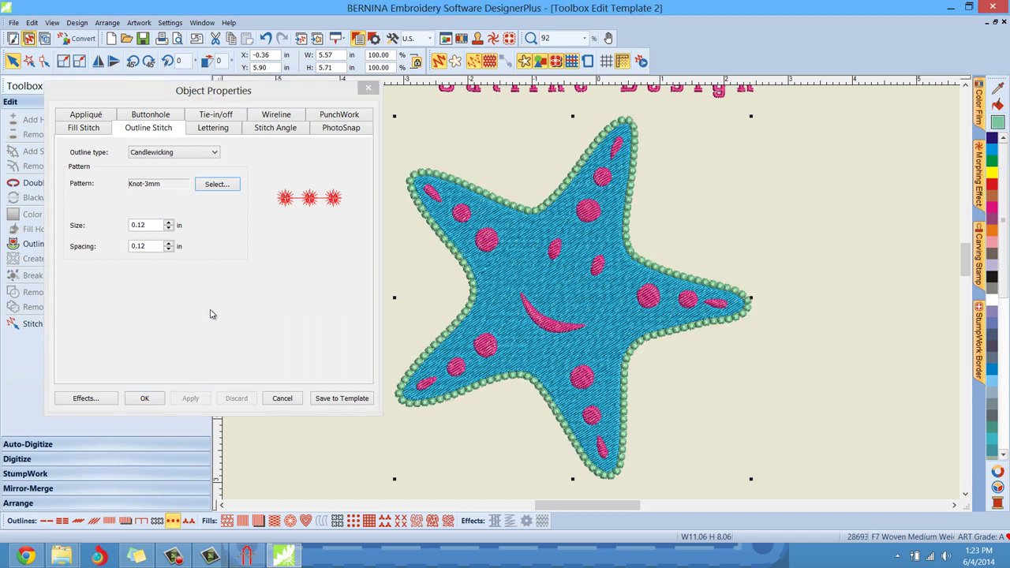
pyautogui.click(143, 397)
pyautogui.click(315, 272)
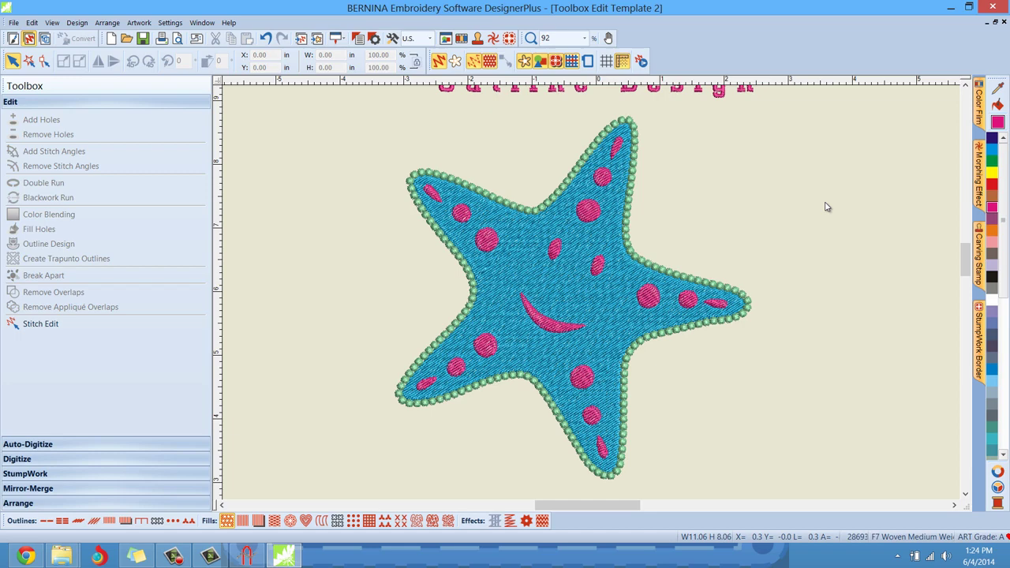
# Zoom to fit, then zoom in slightly on the knot-edged starfish and its titles.
pyautogui.hotkey('shift', 'z')
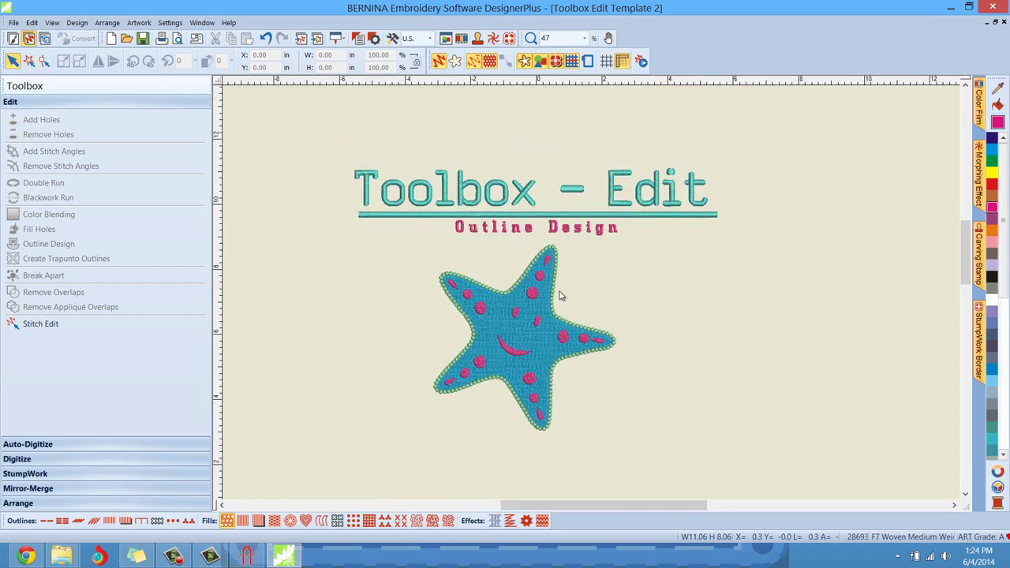
pyautogui.scroll(1, 559, 292)
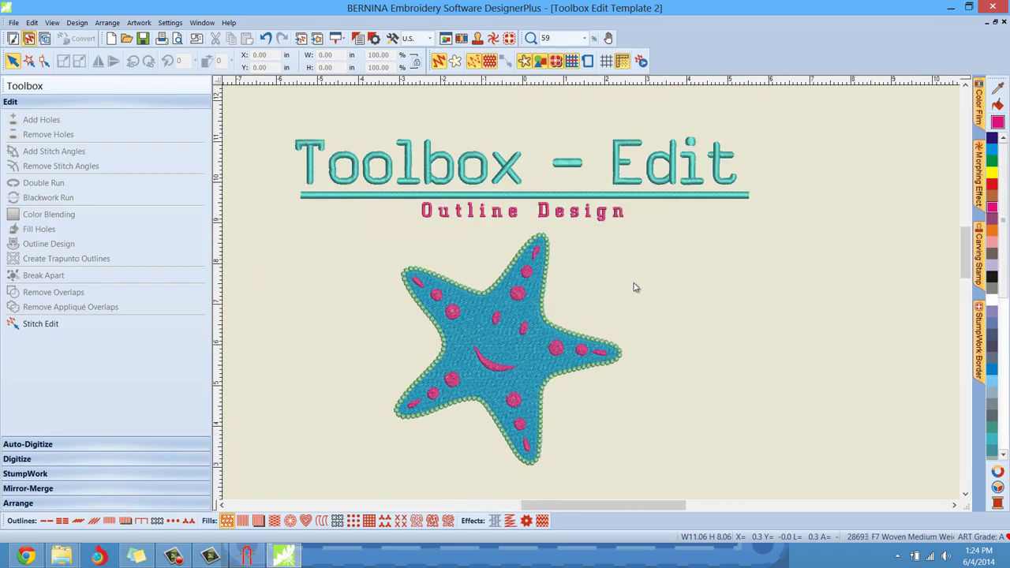